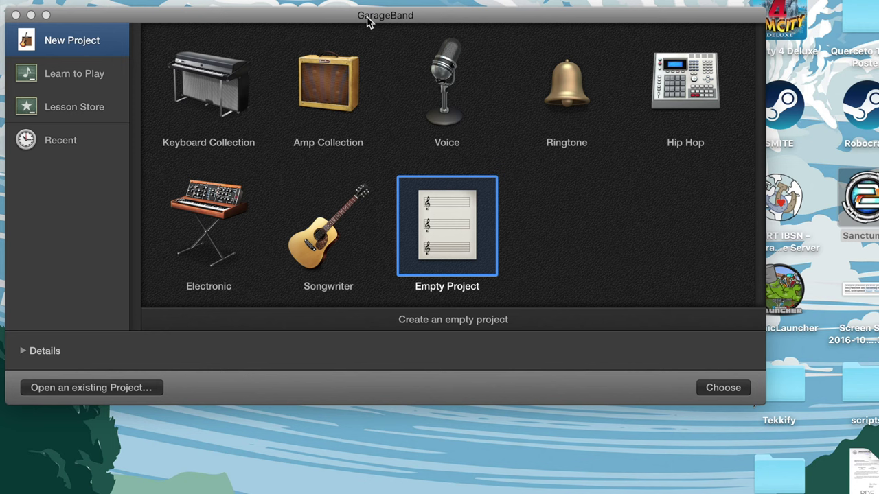
pyautogui.click(242, 17)
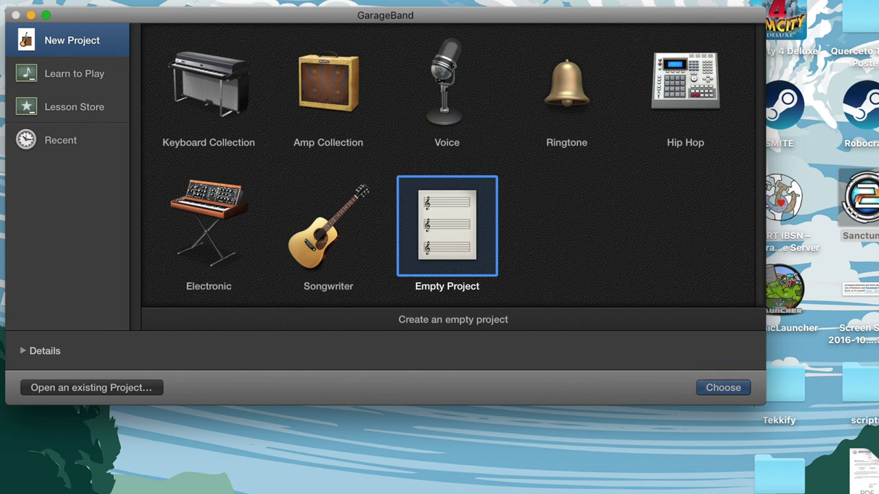
pyautogui.click(127, 0)
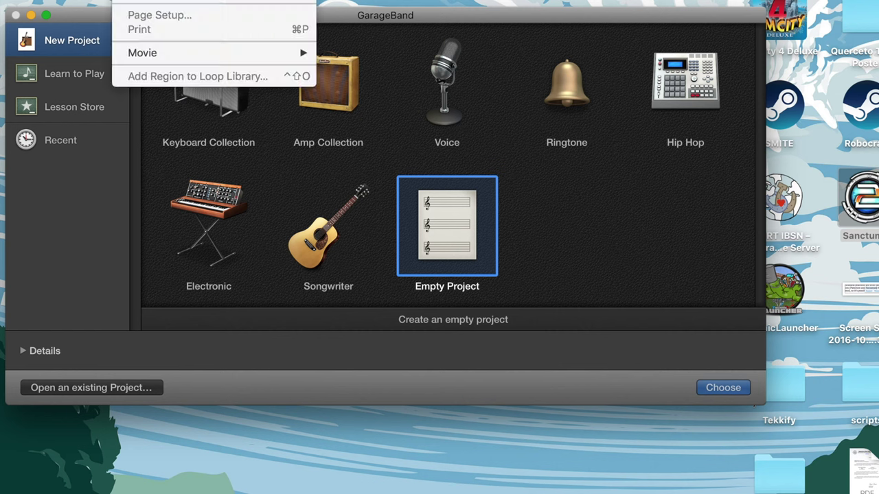
pyautogui.click(420, 18)
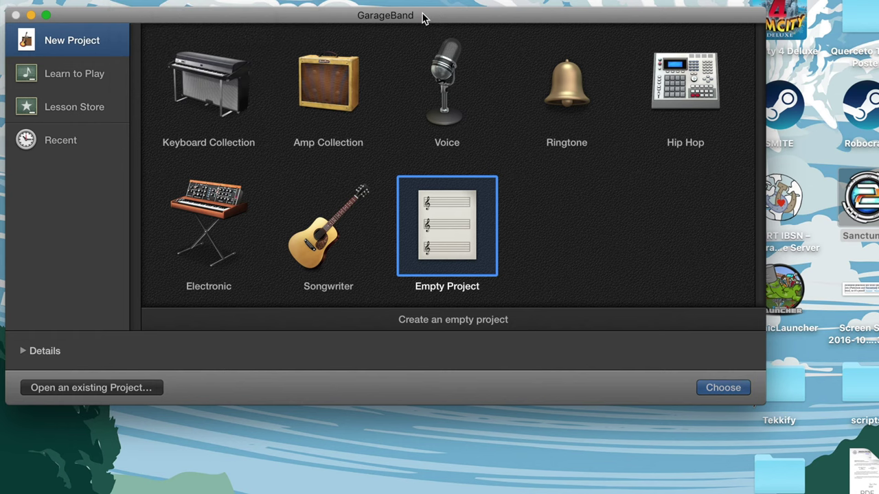
pyautogui.click(420, 18)
pyautogui.moveTo(420, 18); pyautogui.dragTo(440, 12)
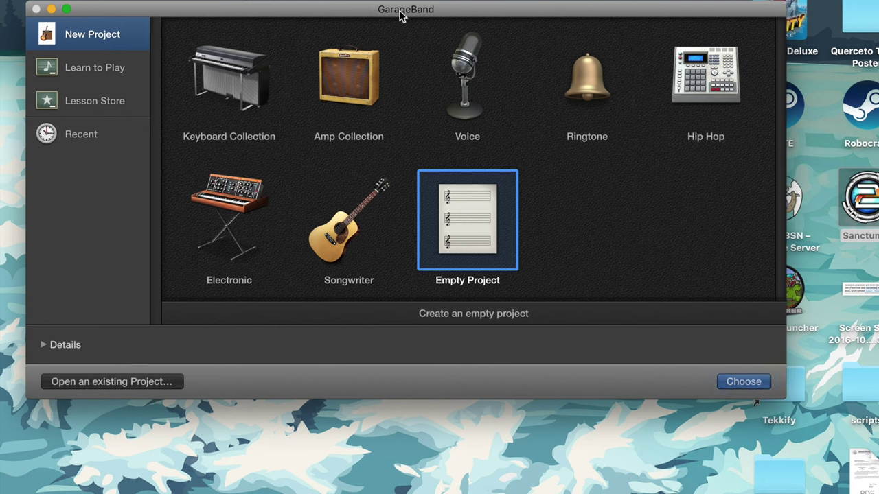
pyautogui.moveTo(404, 13); pyautogui.dragTo(412, 17)
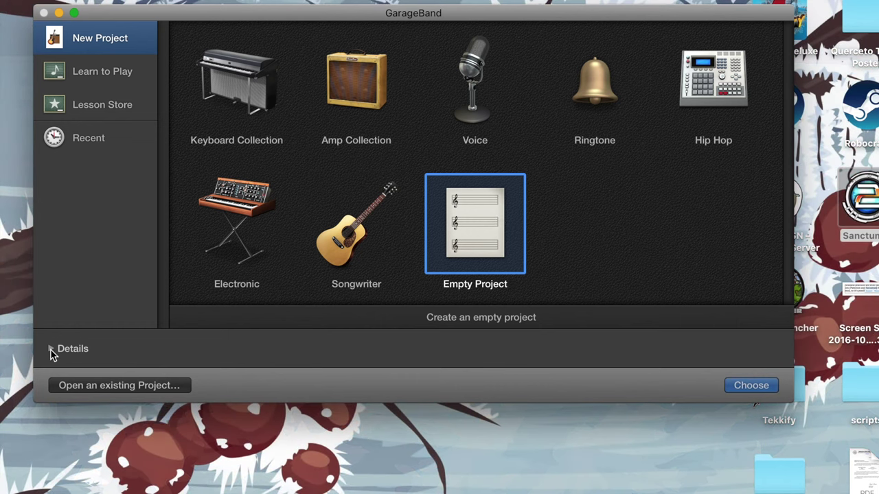
# Change the Empty Project tempo from 120 to 128, keep key C and 4/4, and create it.
pyautogui.click(51, 350)
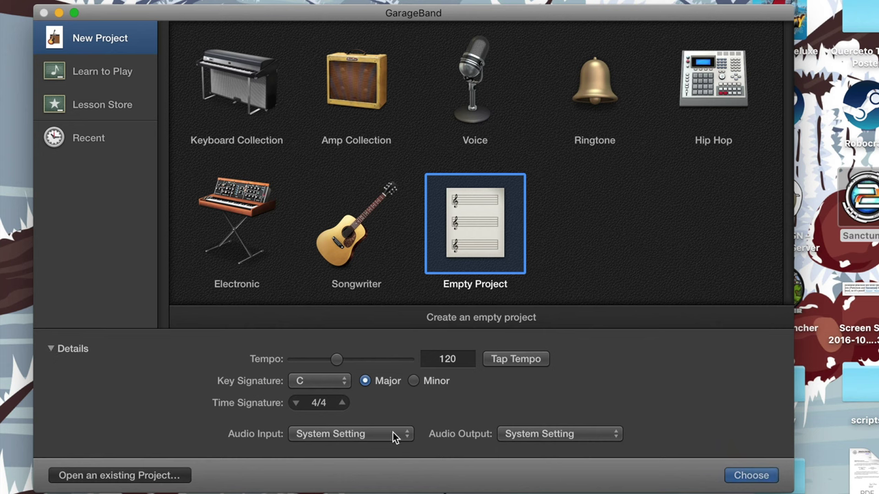
pyautogui.click(462, 358)
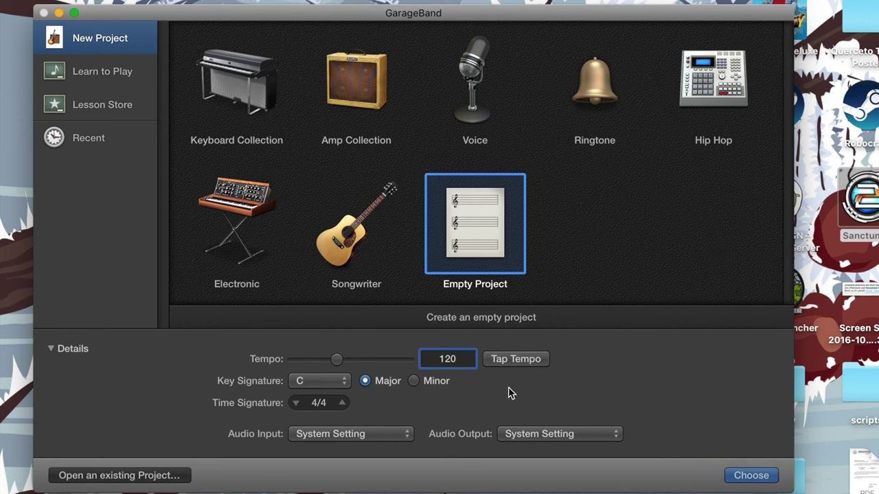
pyautogui.click(466, 359)
pyautogui.click(326, 381)
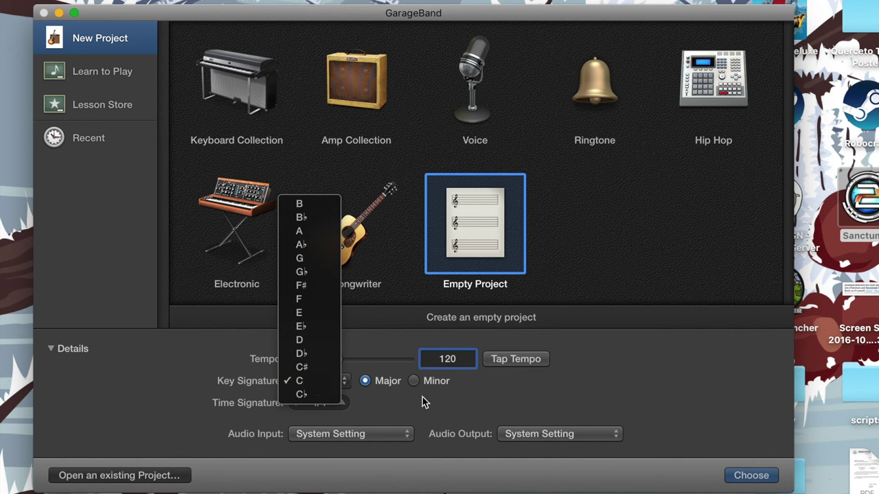
pyautogui.click(479, 416)
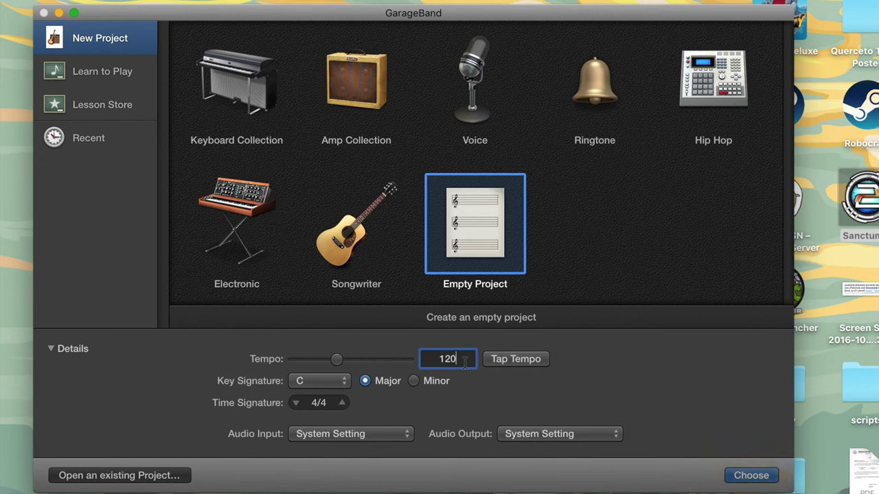
pyautogui.press('BackSpace')
pyautogui.write('8')
pyautogui.click(624, 124)
pyautogui.click(488, 246)
pyautogui.click(751, 476)
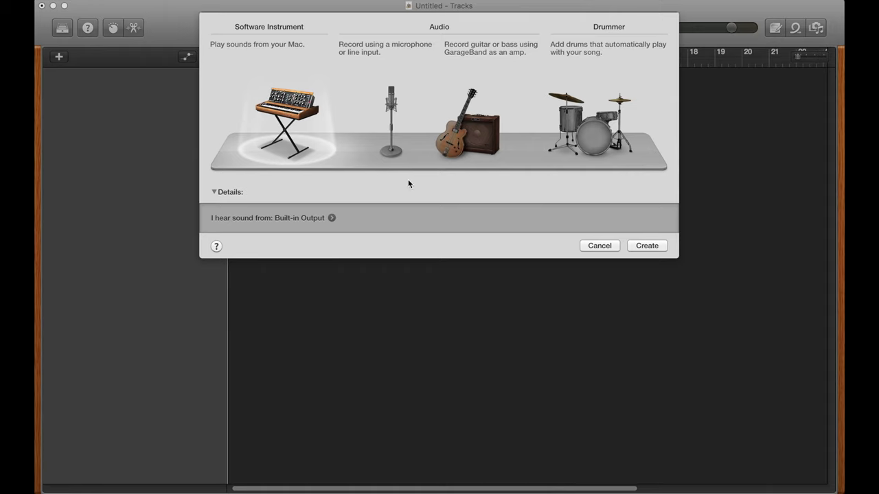
# Choose a microphone Audio track using Input 1 from the Built-in Microphone.
pyautogui.click(391, 93)
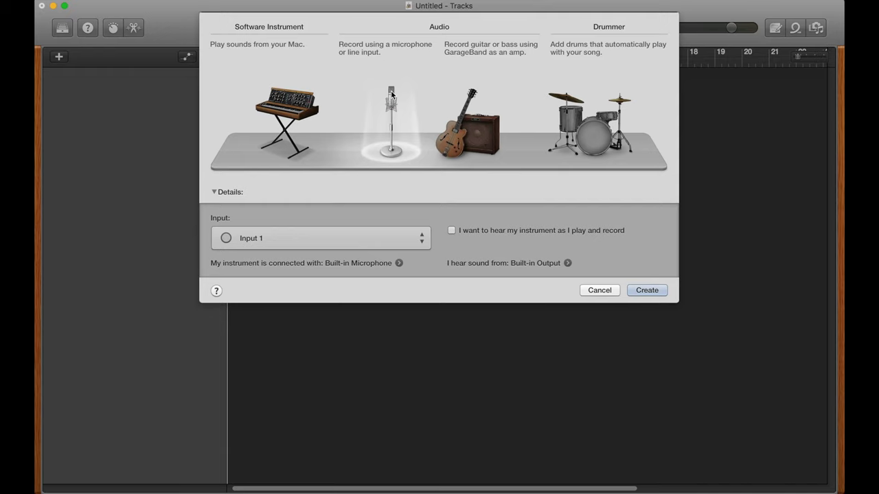
# Try guitar and Drummer, then create a Software Instrument track (Classic Electric Piano).
pyautogui.click(491, 142)
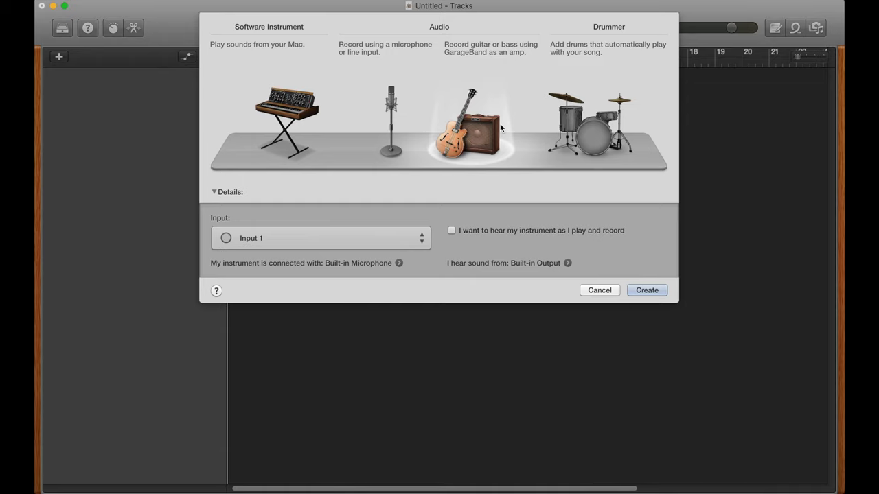
pyautogui.click(601, 132)
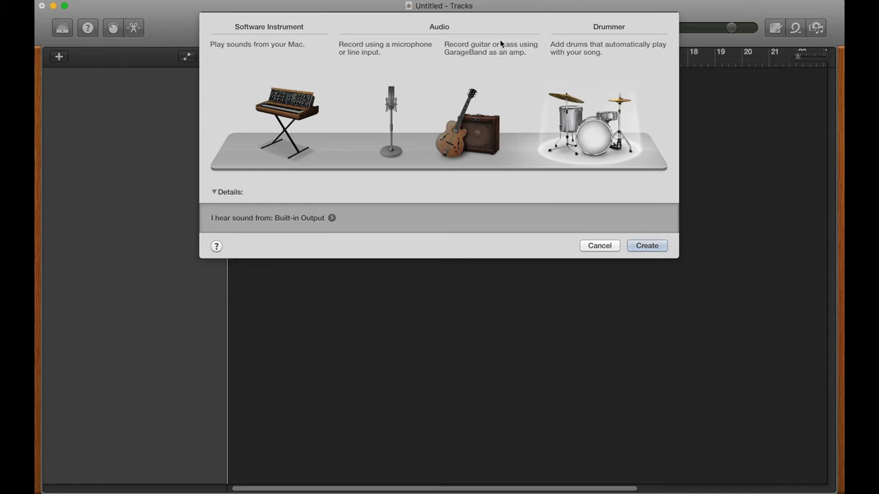
pyautogui.click(285, 111)
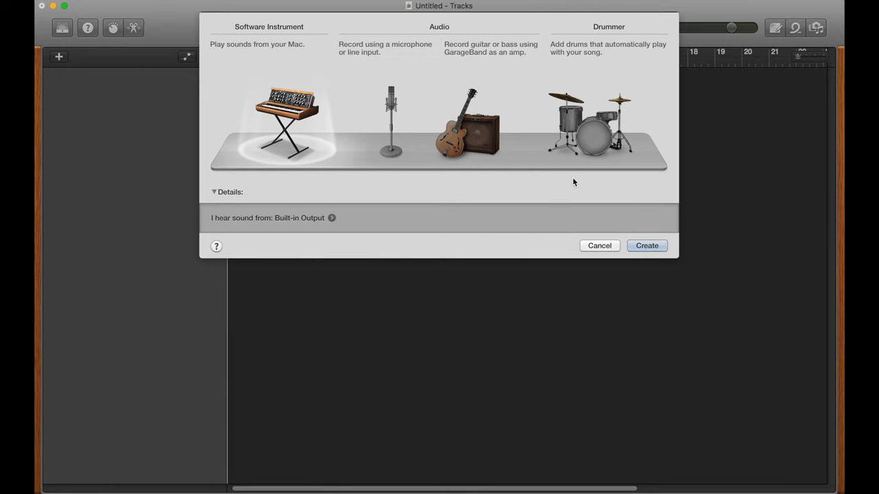
pyautogui.click(649, 246)
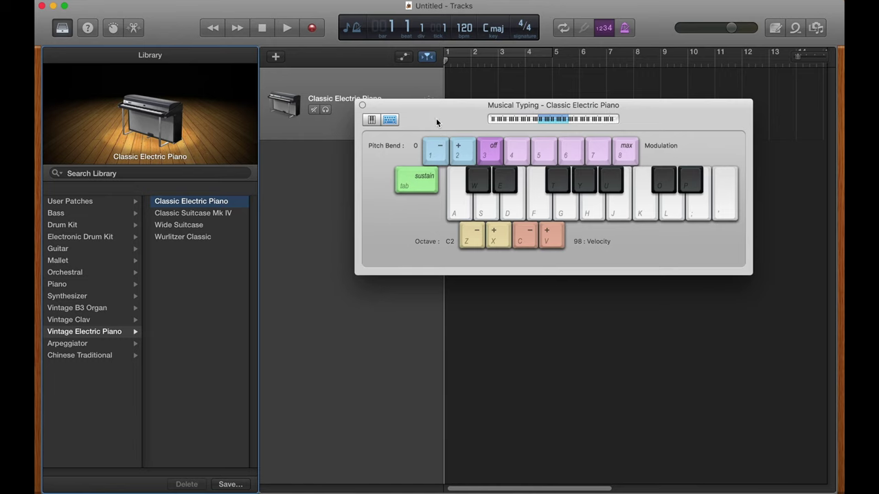
# Drag the Musical Typing keyboard aside and close it, leaving the Library visible.
pyautogui.moveTo(437, 107); pyautogui.dragTo(398, 153)
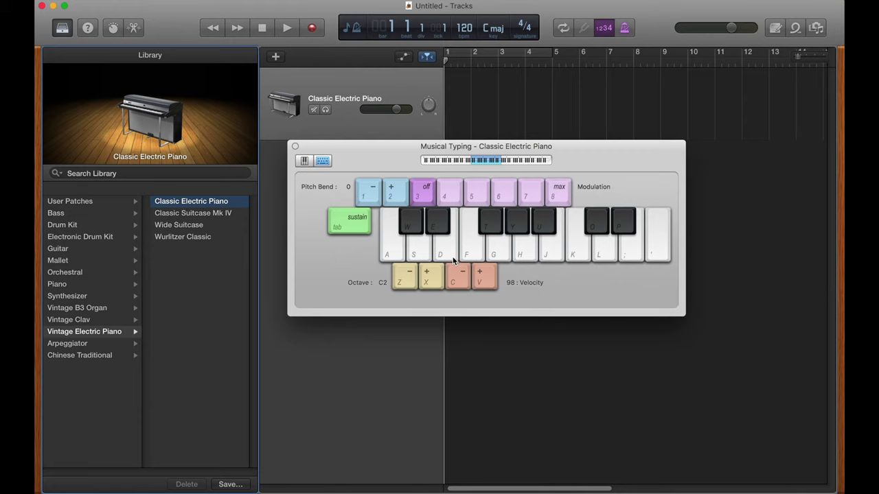
pyautogui.moveTo(339, 154); pyautogui.dragTo(349, 156)
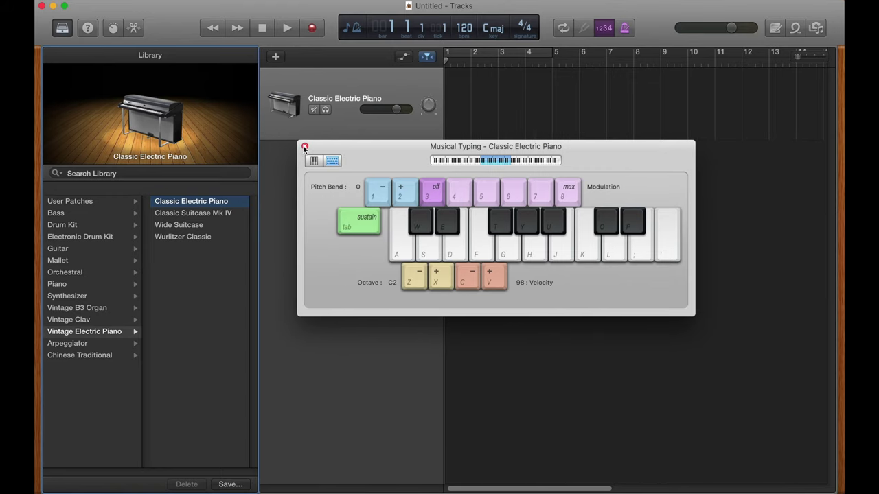
pyautogui.click(304, 147)
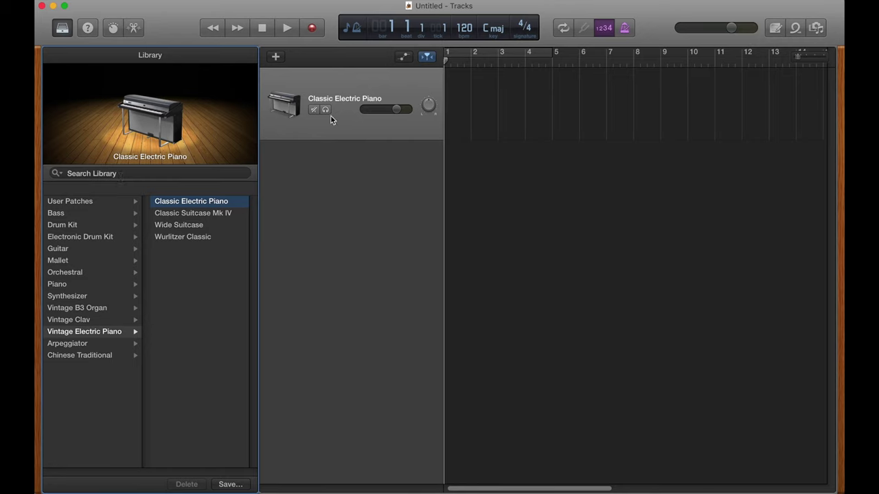
# Show the User Patches category in the Library, then the Bass patches.
pyautogui.click(87, 203)
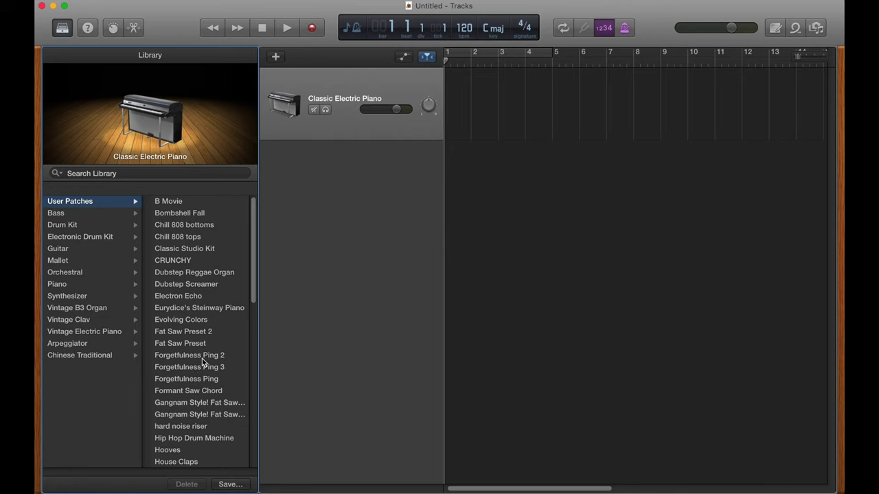
pyautogui.click(98, 214)
# Preview the Drum Kit, Electronic Drum Kit, Guitar, Mallet, Orchestral, Piano, Synthesizer and Vintage B3 Organ categories.
pyautogui.click(92, 225)
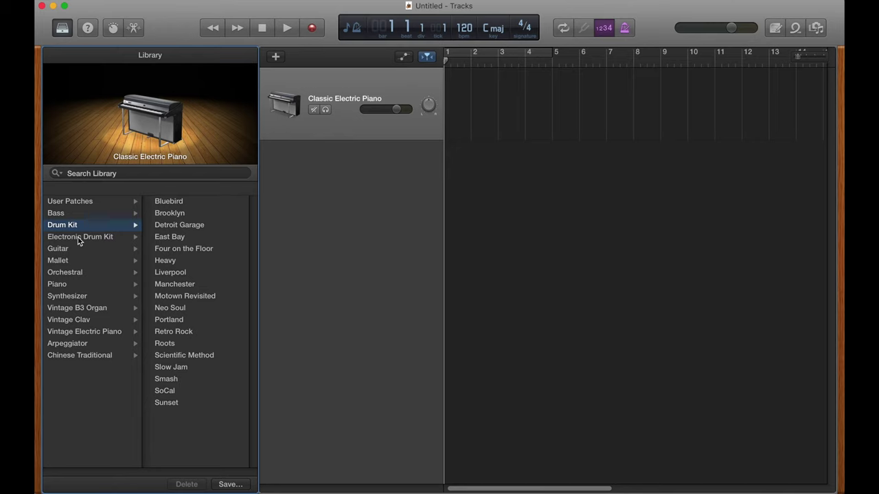
pyautogui.click(79, 239)
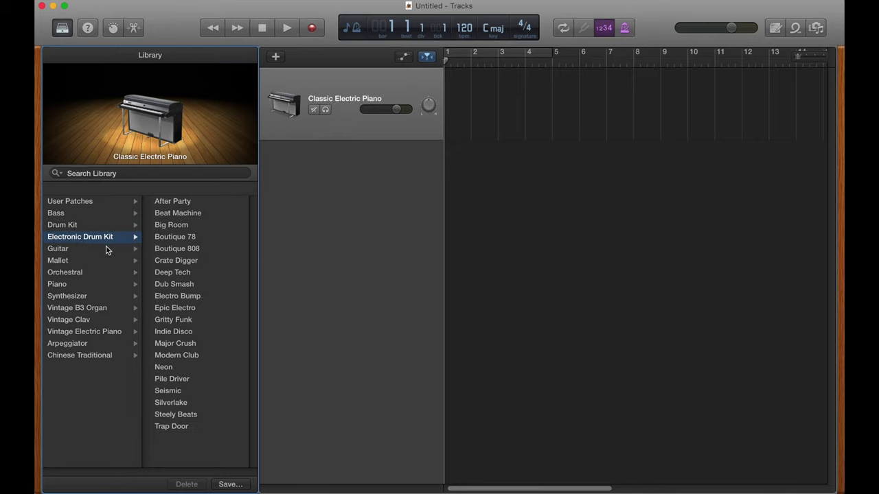
pyautogui.click(108, 248)
pyautogui.click(110, 260)
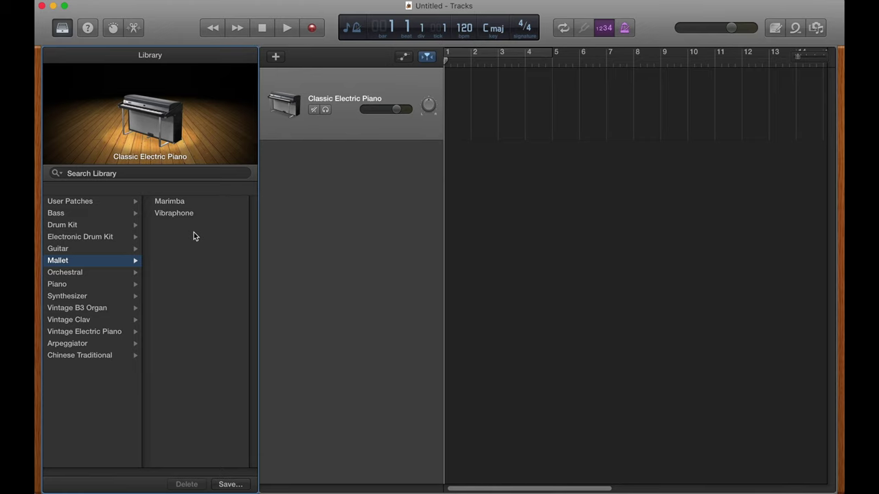
pyautogui.click(103, 274)
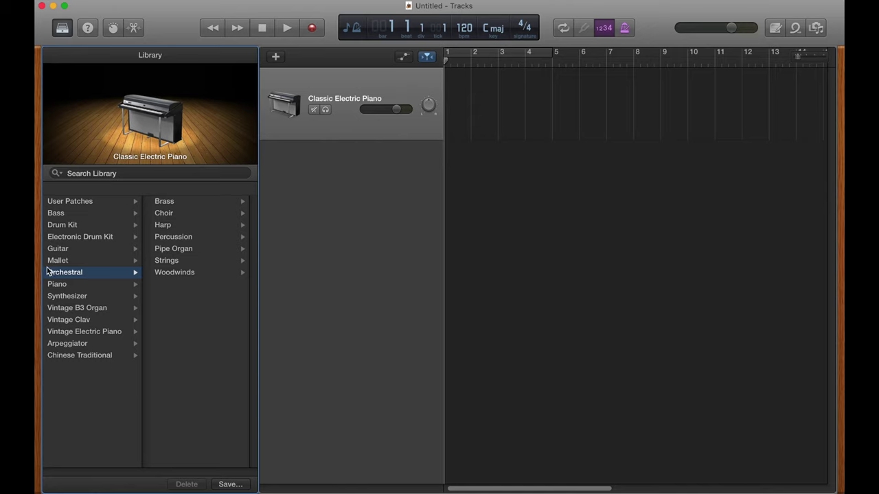
pyautogui.click(90, 284)
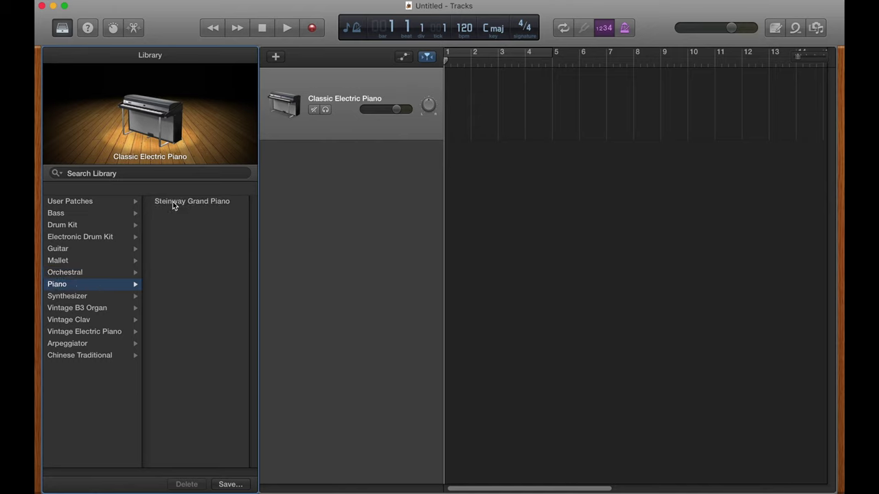
pyautogui.click(91, 295)
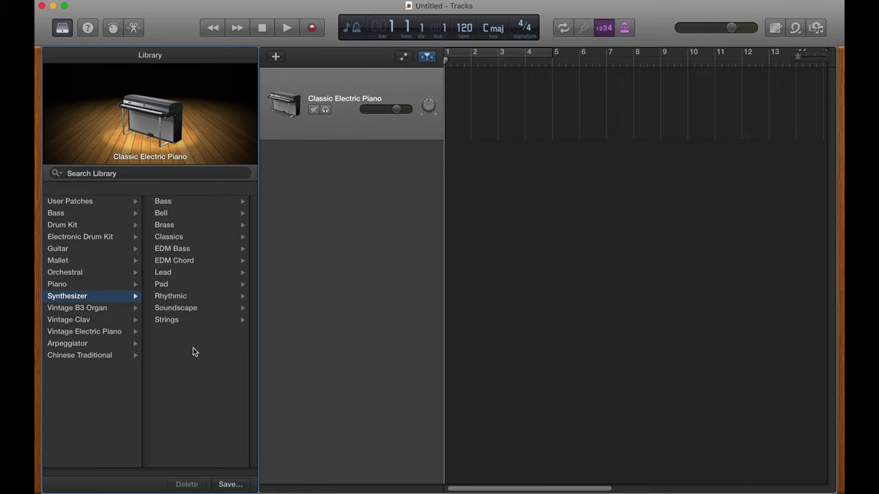
pyautogui.click(94, 308)
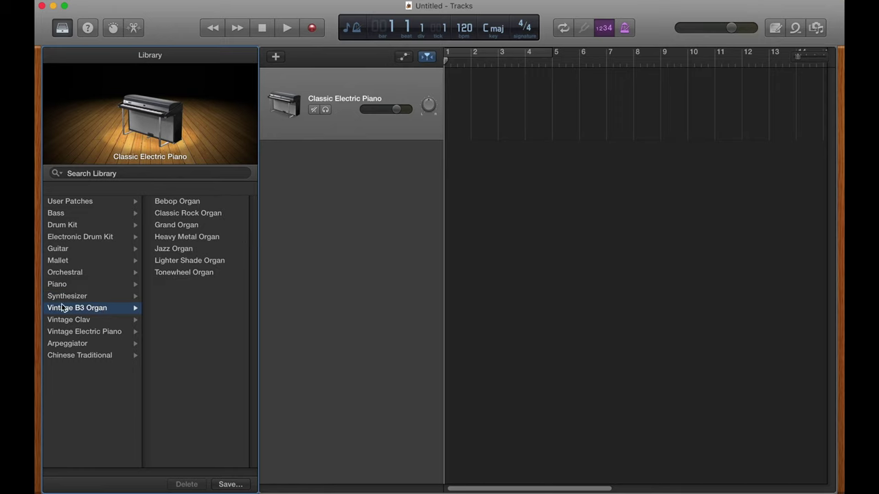
# Browse Vintage Clav, Vintage Electric Piano and Arpeggiator, ending on Chinese Traditional (Chinese Kit, Erhu, Pipa).
pyautogui.click(92, 320)
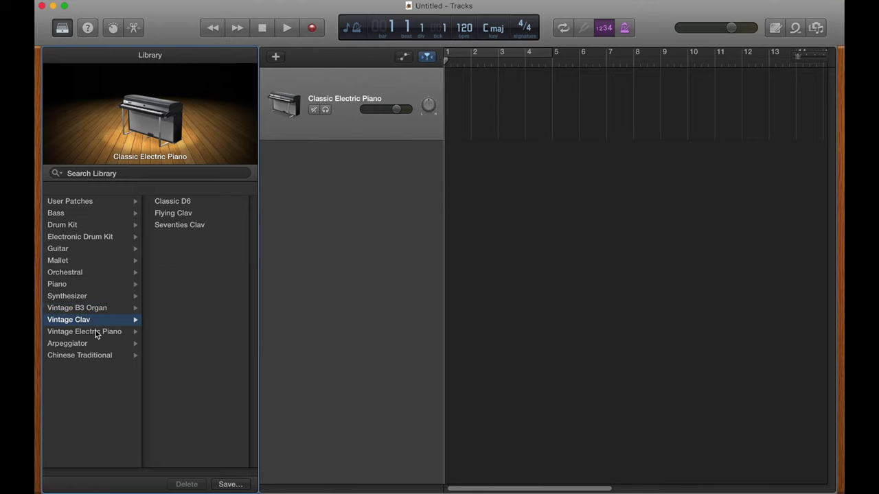
pyautogui.click(95, 331)
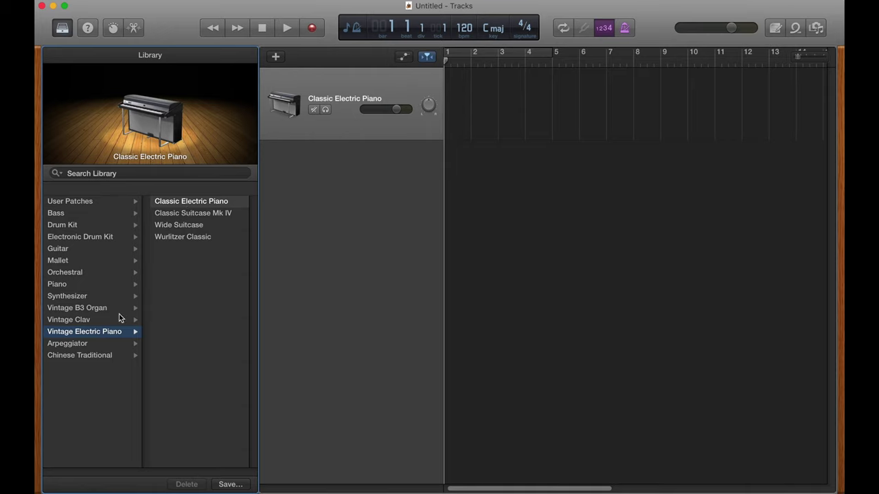
pyautogui.click(90, 344)
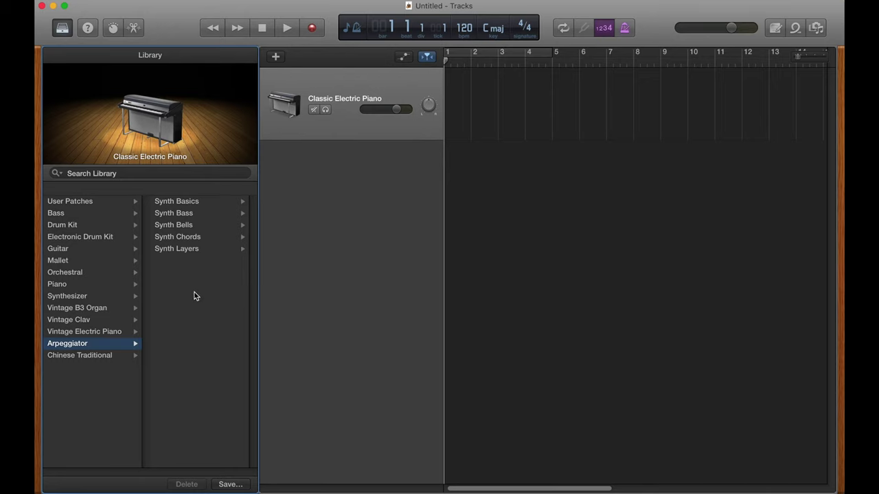
pyautogui.click(95, 354)
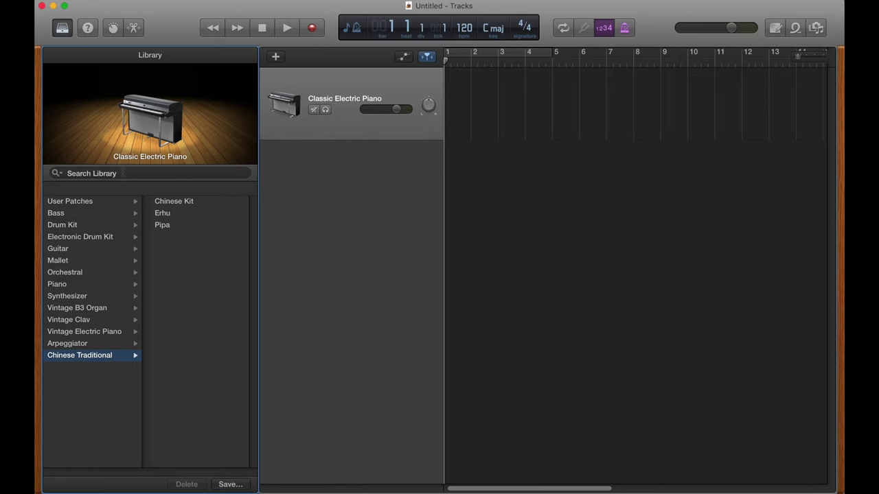
pyautogui.click(120, 173)
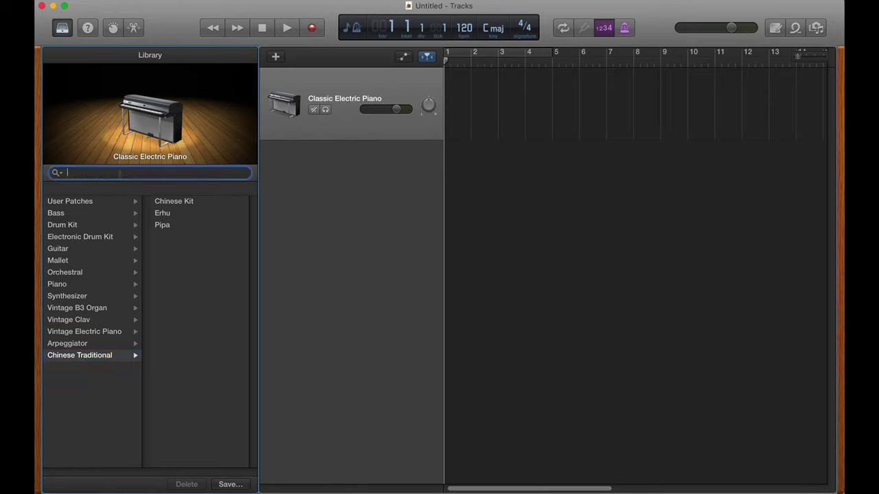
pyautogui.click(204, 260)
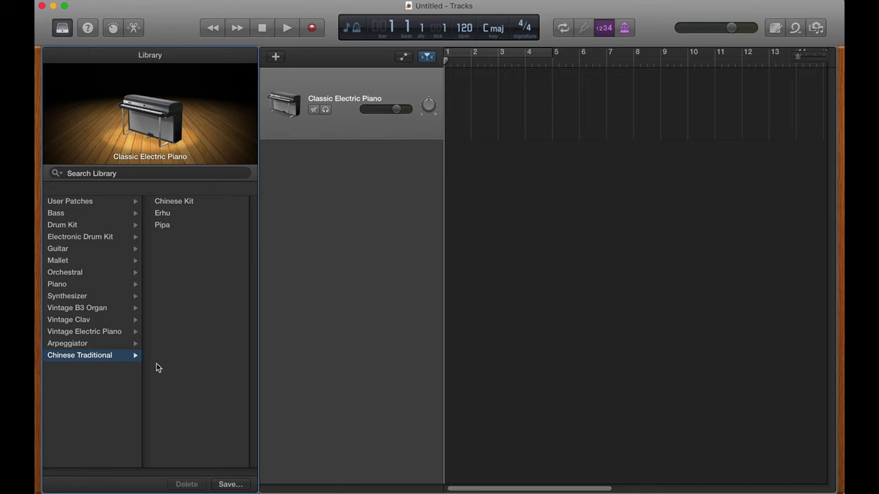
pyautogui.click(61, 28)
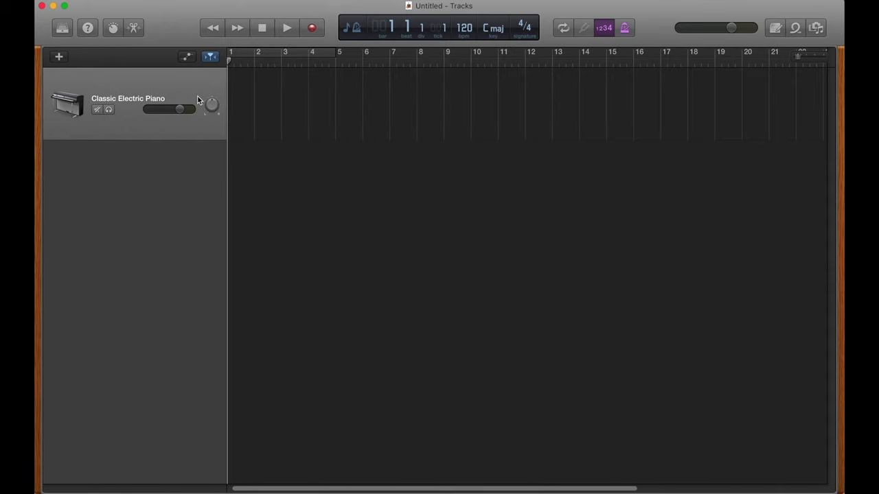
# Turn on Quick Help to get explanations of the control bar and track header.
pyautogui.click(87, 27)
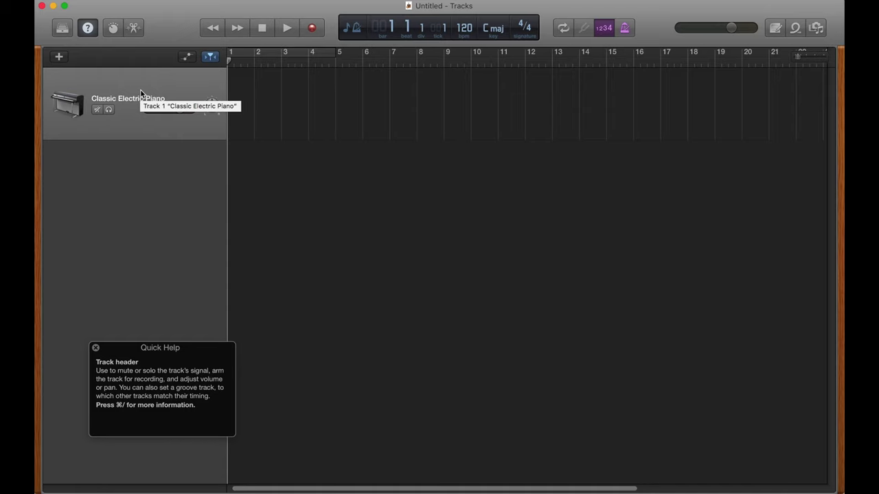
# Turn Quick Help off, toggle Smart Controls, and open a taller Piano Roll editor.
pyautogui.click(88, 28)
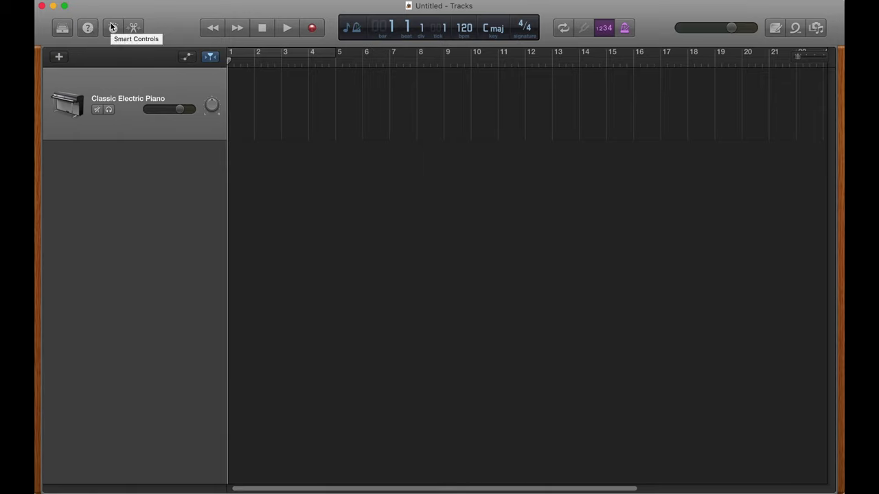
pyautogui.click(114, 27)
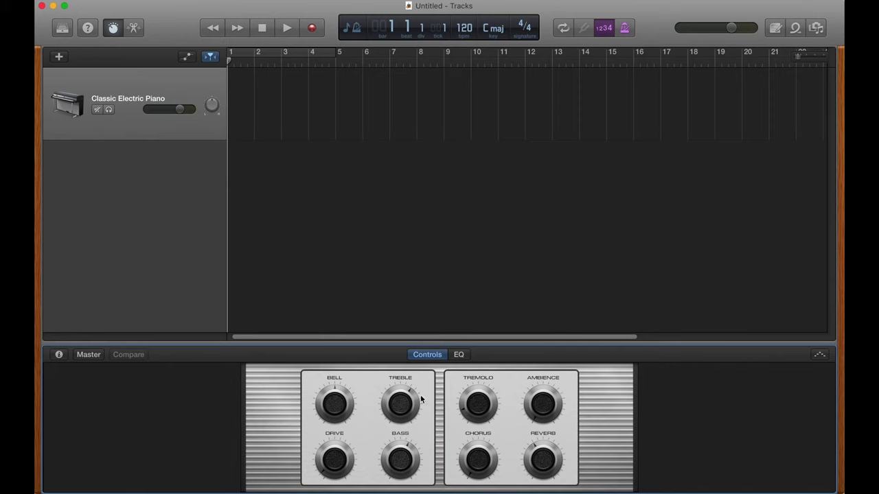
pyautogui.click(114, 28)
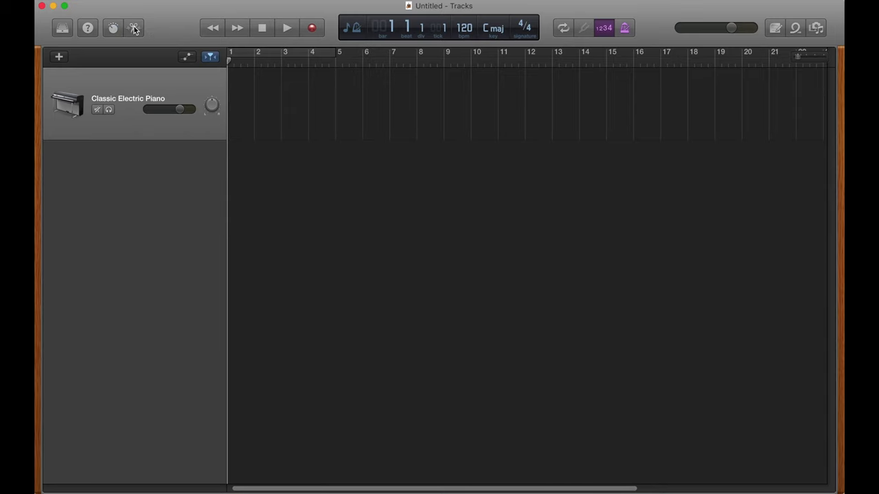
pyautogui.click(136, 28)
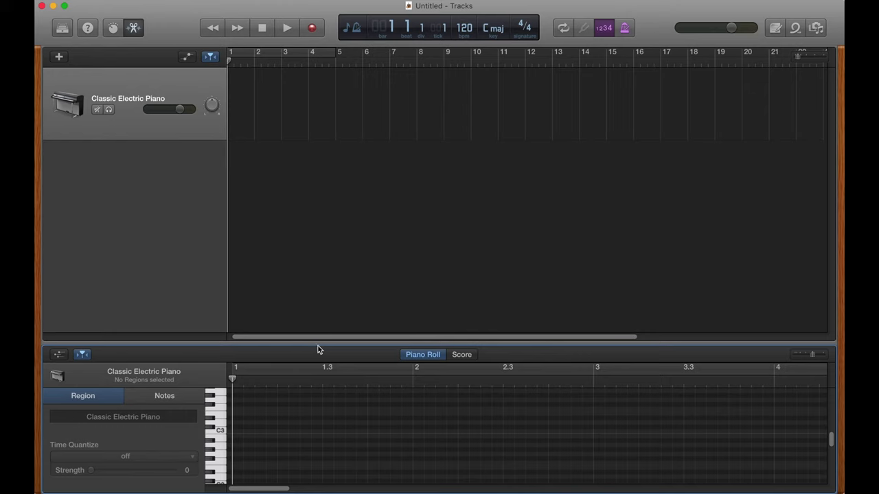
pyautogui.moveTo(318, 343); pyautogui.dragTo(317, 298)
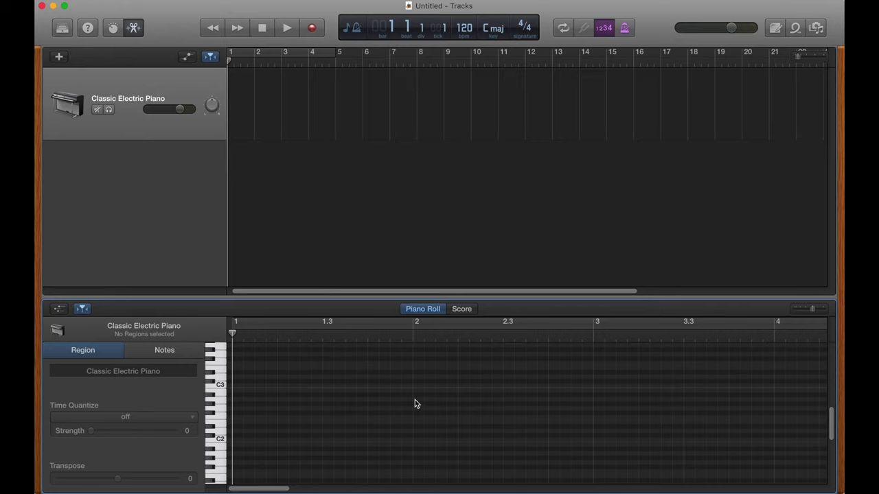
# Close the Piano Roll editor and advance the playhead several bars.
pyautogui.click(133, 30)
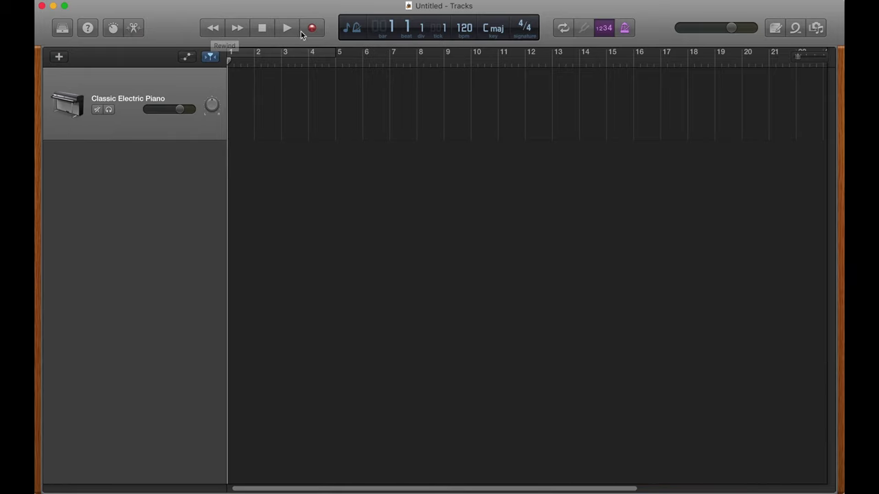
pyautogui.click(209, 29)
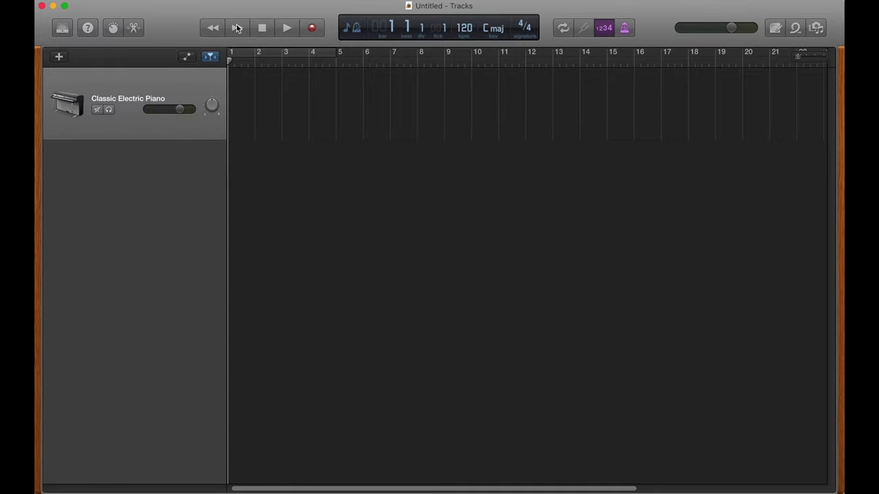
pyautogui.click(237, 28)
pyautogui.click(237, 27)
pyautogui.click(237, 28)
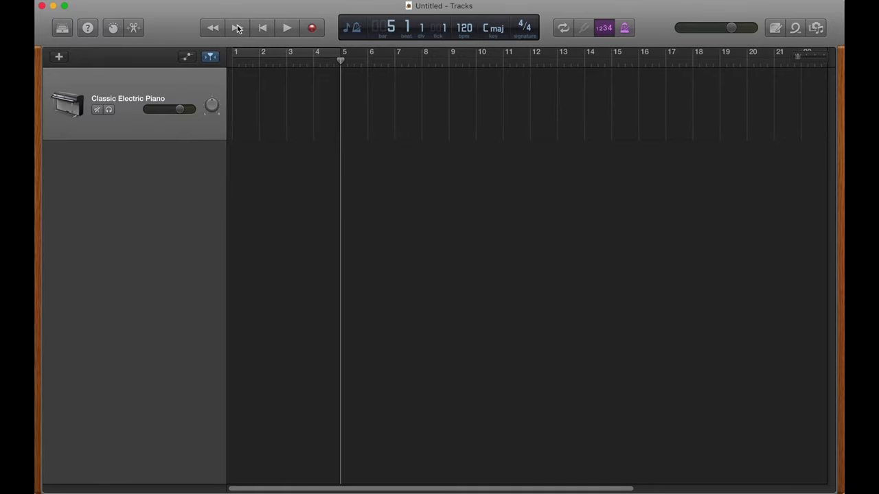
pyautogui.click(236, 27)
pyautogui.click(237, 28)
# Move the playhead back to the start and show the time as 00:00:00.00.
pyautogui.click(213, 28)
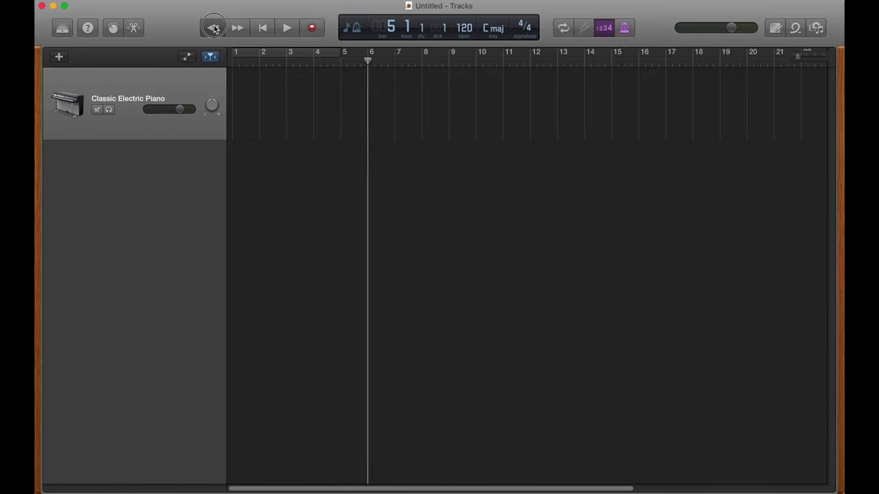
pyautogui.click(236, 28)
pyautogui.click(237, 27)
pyautogui.click(237, 28)
pyautogui.click(236, 28)
pyautogui.click(237, 27)
pyautogui.click(237, 28)
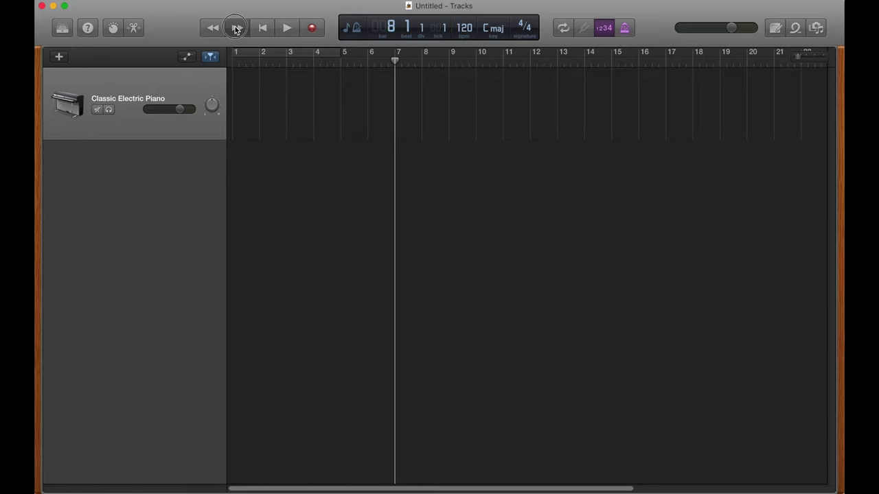
pyautogui.click(237, 28)
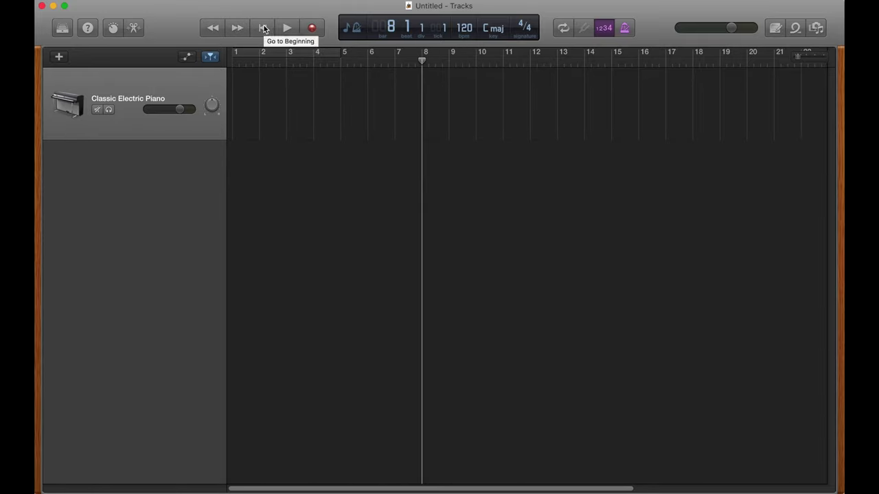
pyautogui.click(264, 28)
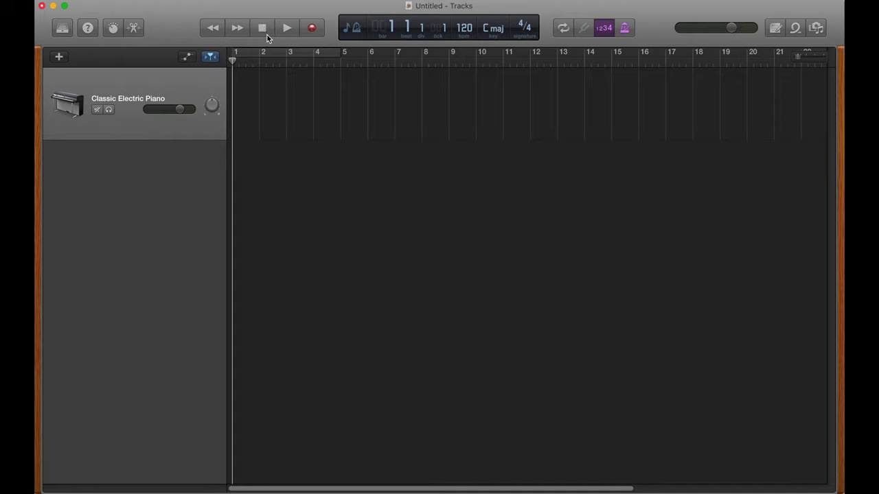
pyautogui.click(266, 33)
# Switch the counter display to elapsed time, then back to bars and beats.
pyautogui.click(357, 28)
pyautogui.click(369, 58)
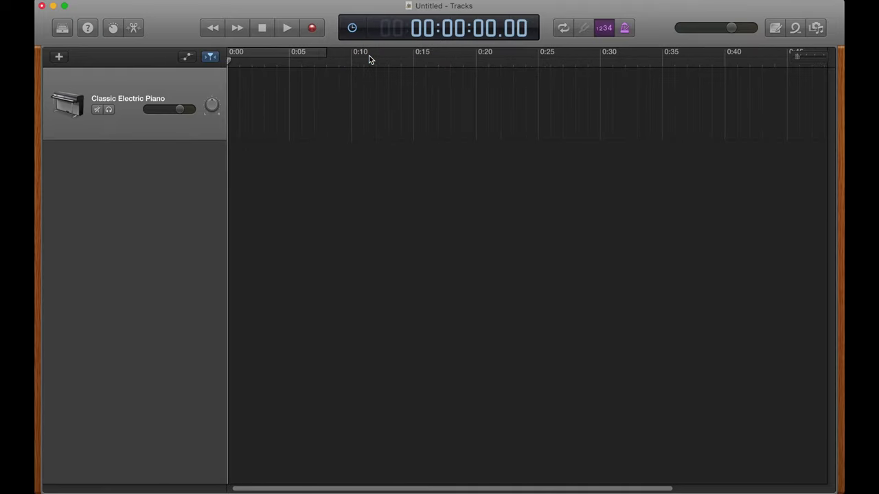
pyautogui.click(243, 54)
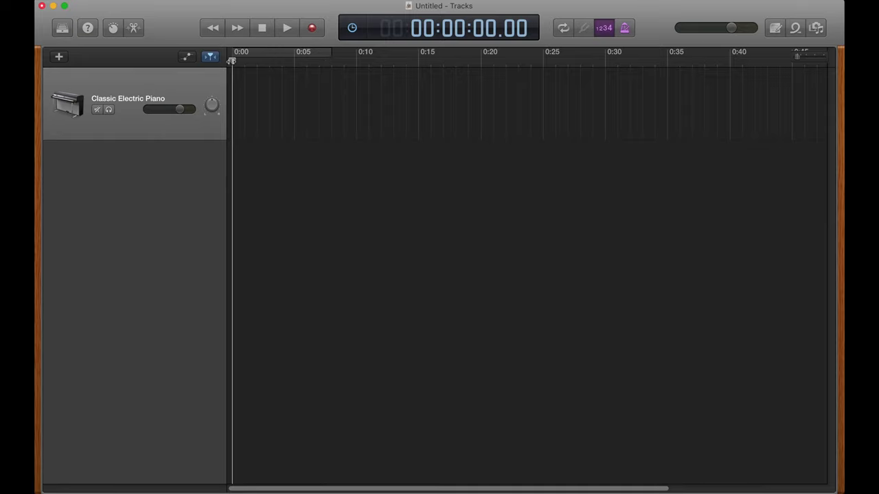
pyautogui.click(351, 28)
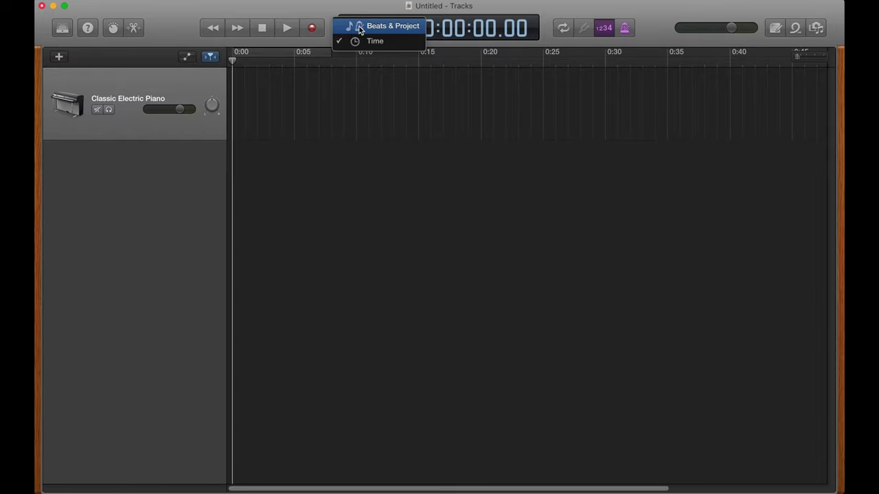
pyautogui.click(356, 27)
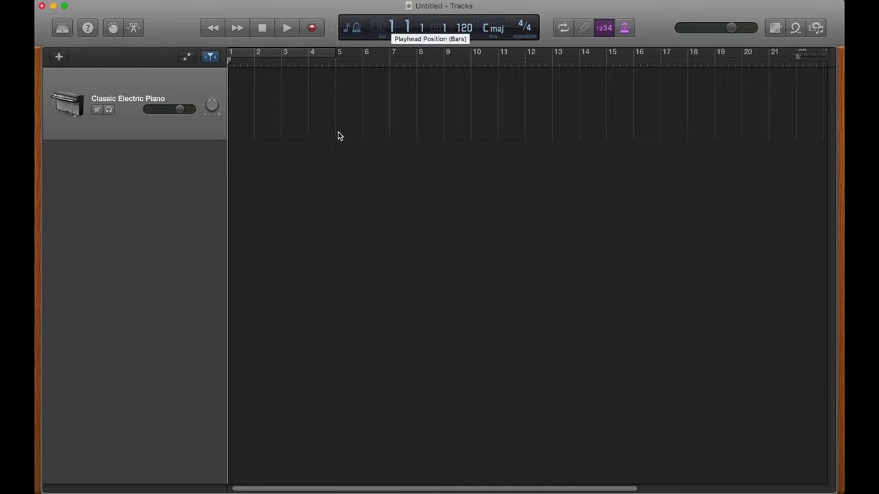
# Place the playhead at bar 5, beat 3, division 3 using the counter.
pyautogui.doubleClick(391, 27)
pyautogui.write('5')
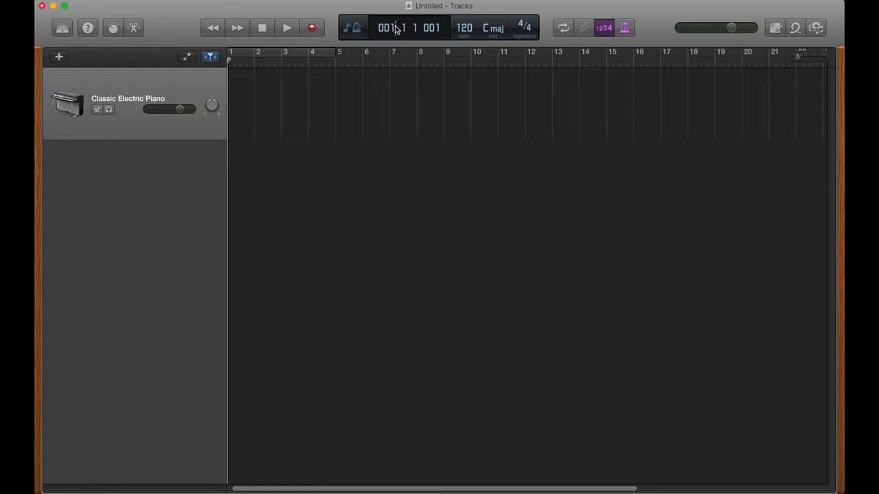
pyautogui.write(' 2 1')
pyautogui.press('BackSpace')
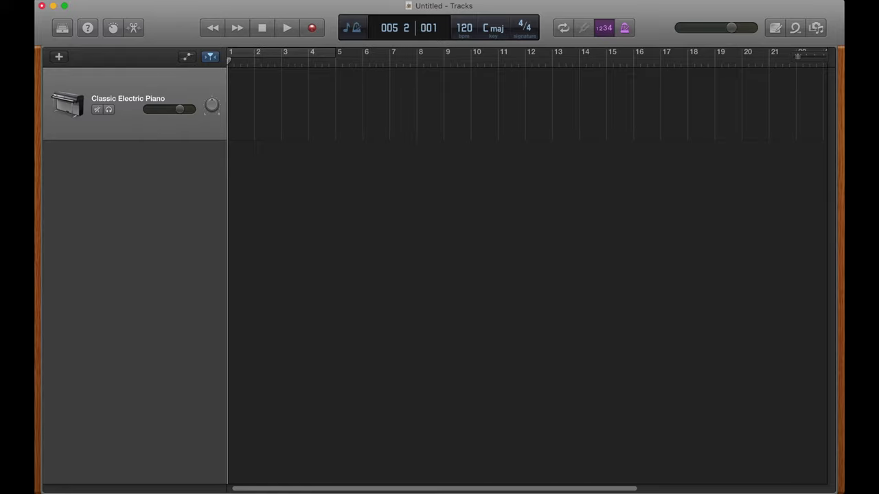
pyautogui.write('7')
pyautogui.press('Return')
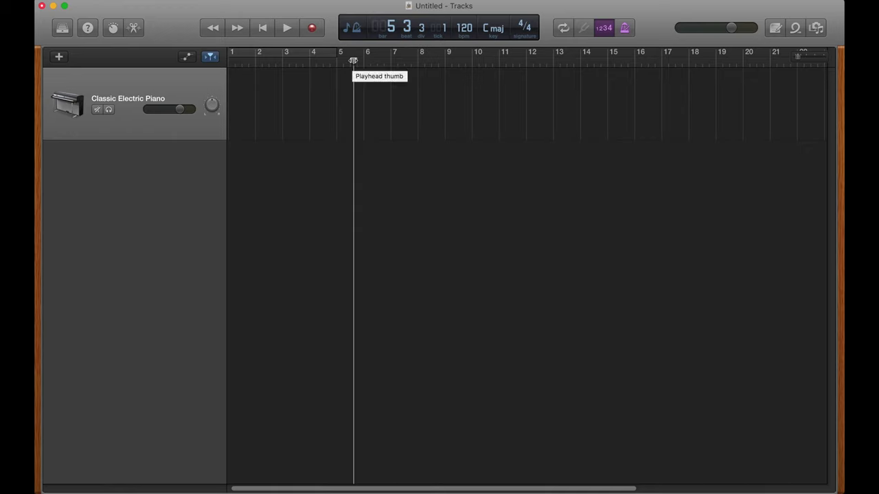
# Return to the project start and set the tempo to 128 bpm, leaving the key unchanged.
pyautogui.click(261, 28)
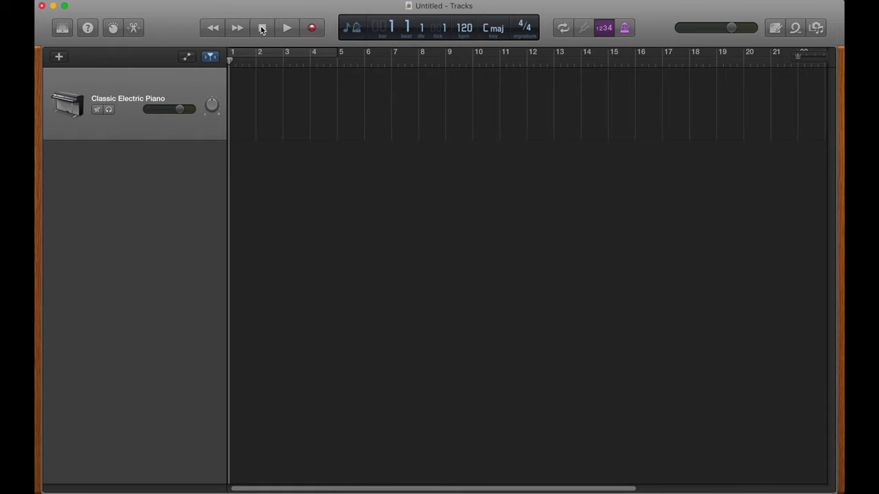
pyautogui.doubleClick(464, 28)
pyautogui.write('128')
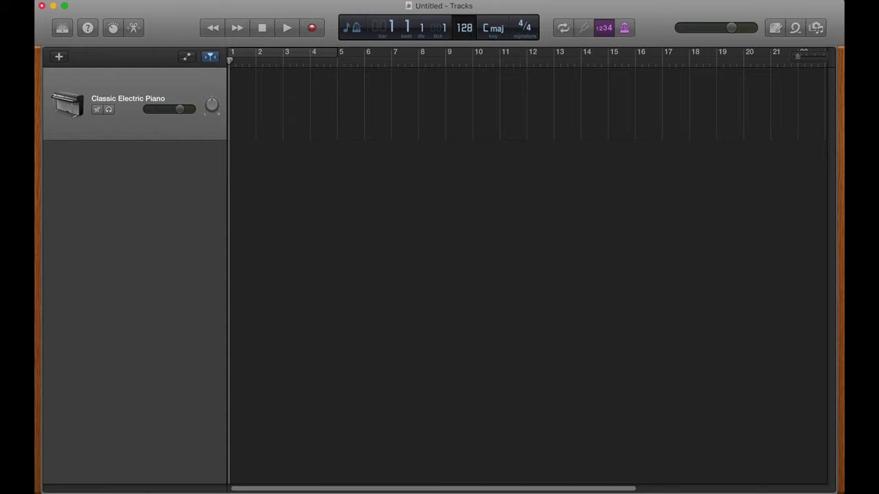
pyautogui.press('Return')
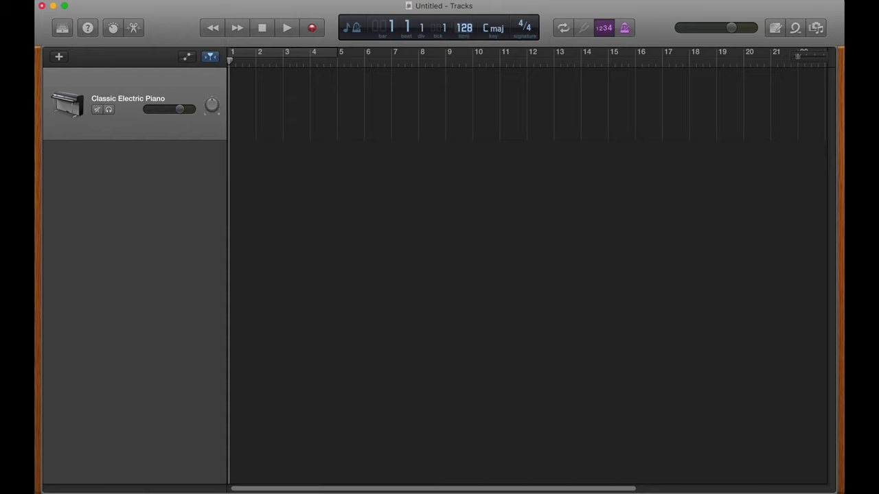
pyautogui.click(502, 31)
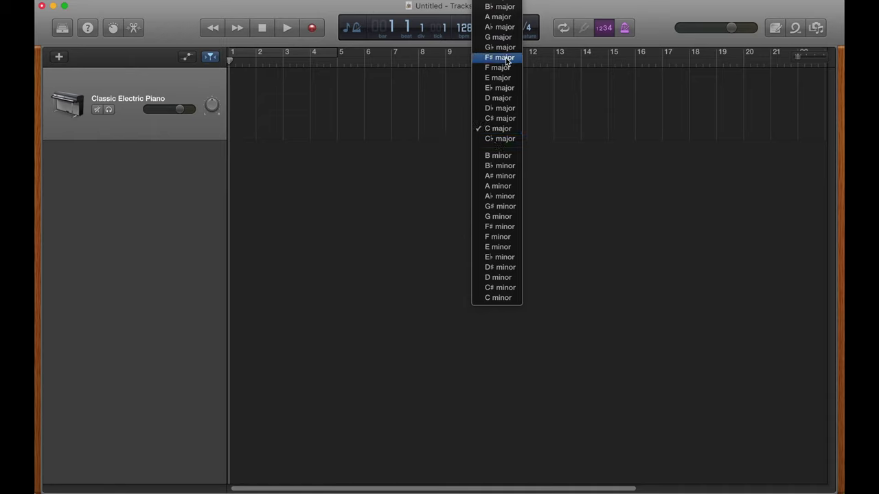
pyautogui.click(361, 6)
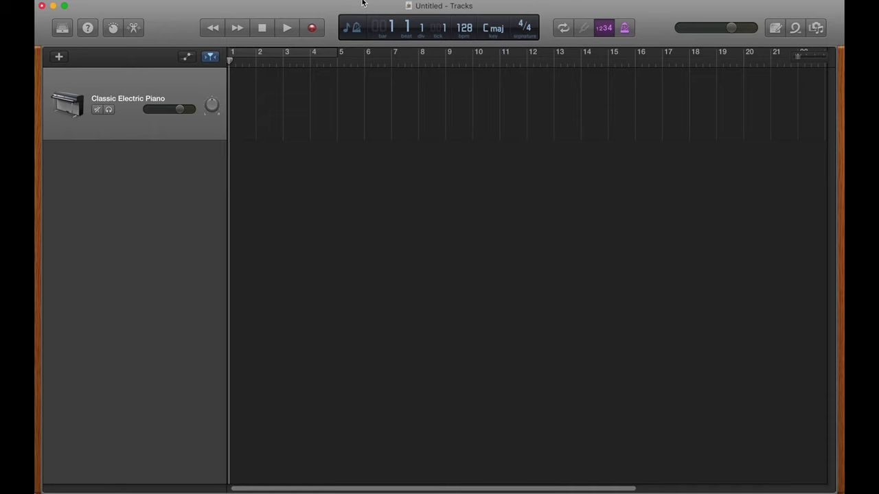
# Try a time signature of 3 beats per bar with a 64th-note beat unit.
pyautogui.click(522, 26)
pyautogui.write('3')
pyautogui.click(529, 28)
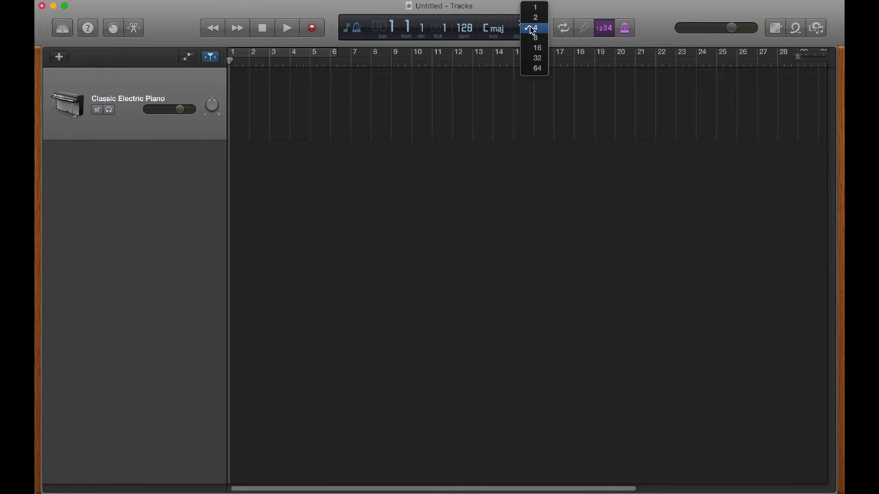
pyautogui.click(536, 69)
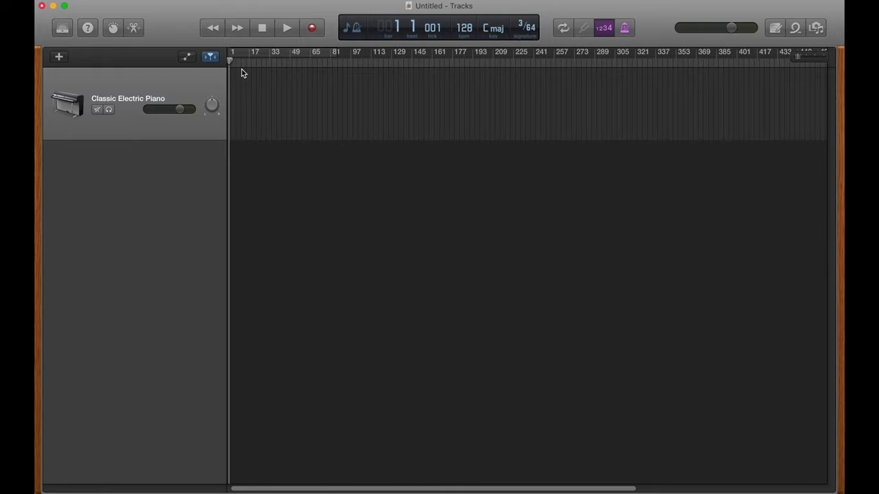
pyautogui.hscroll(10, 633, 88)
pyautogui.hscroll(-8, 633, 87)
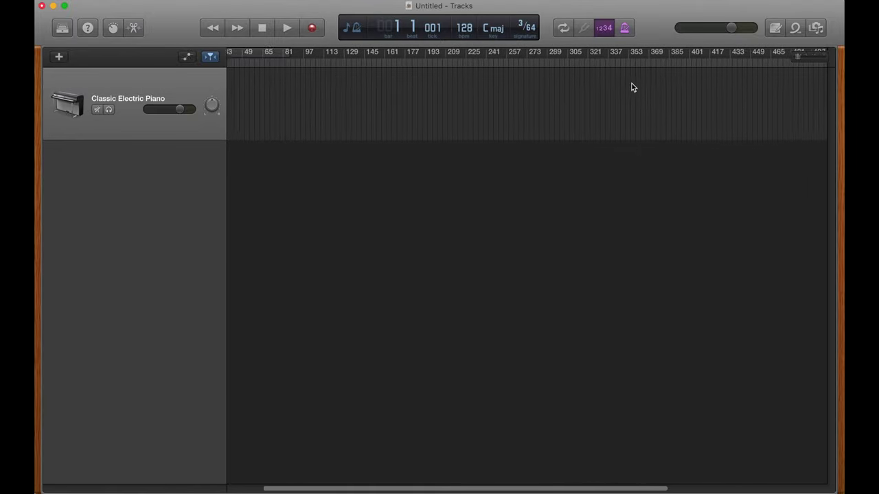
pyautogui.hscroll(-2, 631, 88)
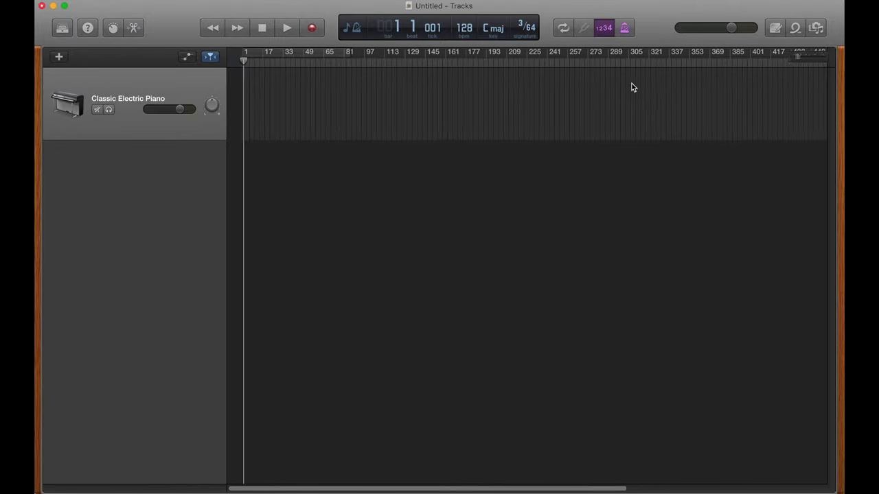
# Set the time signature back to 4/4.
pyautogui.click(520, 25)
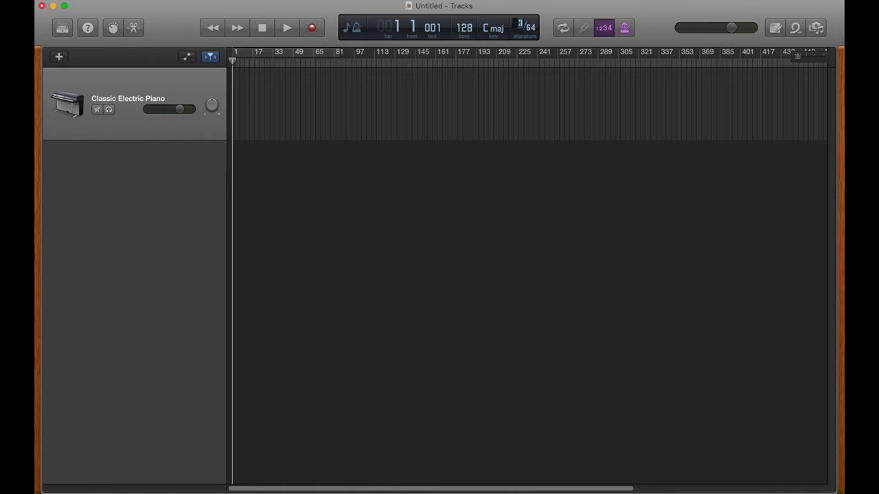
pyautogui.write('4/')
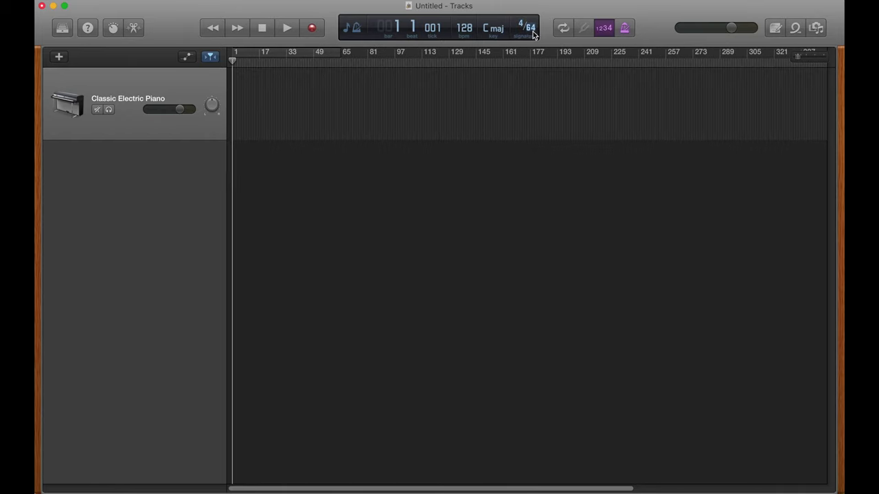
pyautogui.click(529, 29)
pyautogui.click(532, 18)
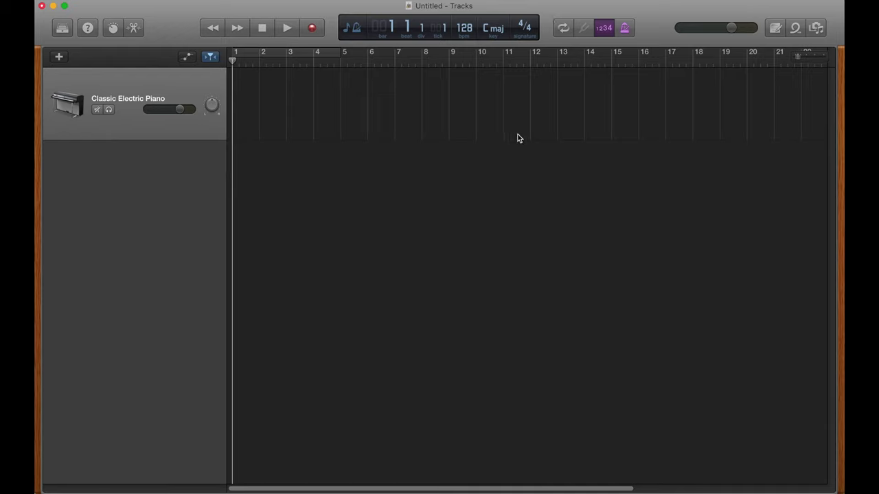
# Turn on cycling with the region ending at bar 3, and play it back.
pyautogui.click(563, 28)
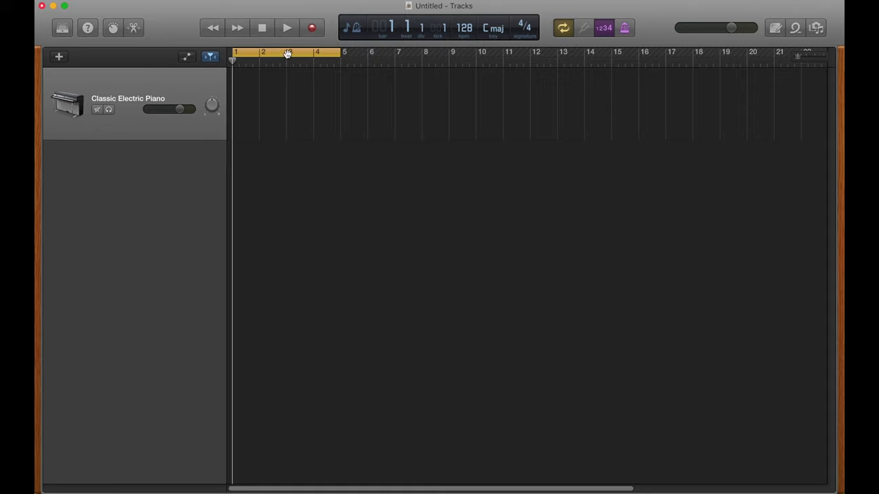
pyautogui.click(339, 53)
pyautogui.moveTo(340, 52); pyautogui.dragTo(261, 52)
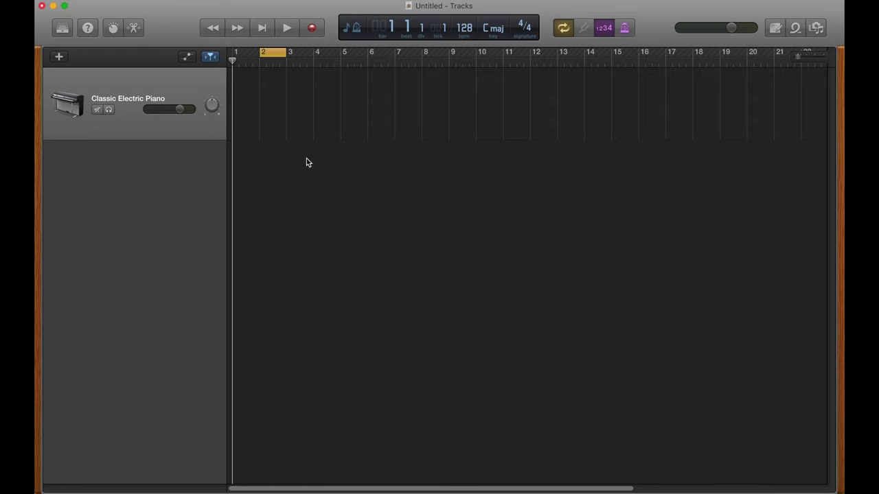
pyautogui.press('space')
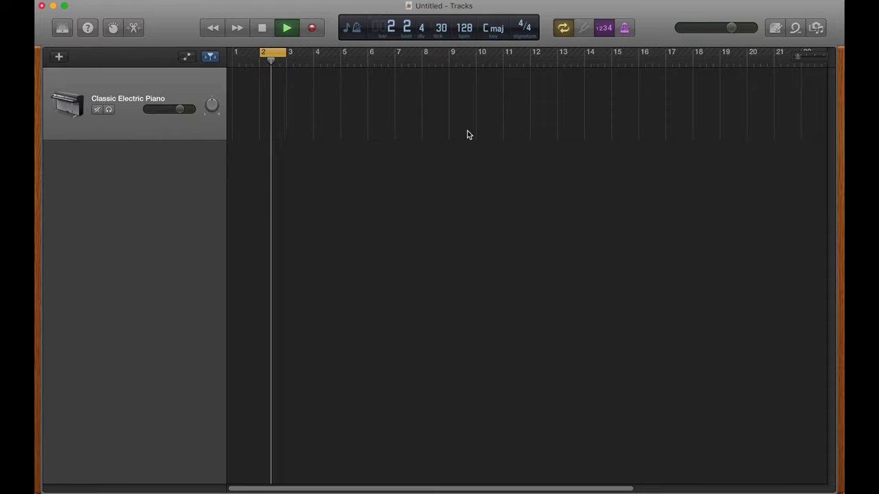
pyautogui.press('space')
# Stop playback, bring the playhead back to bar 1, and turn cycling off.
pyautogui.click(263, 25)
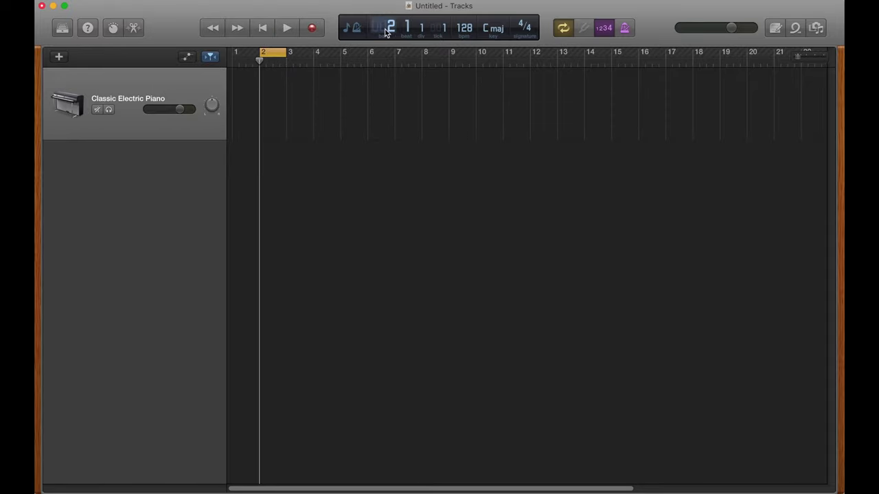
pyautogui.click(264, 27)
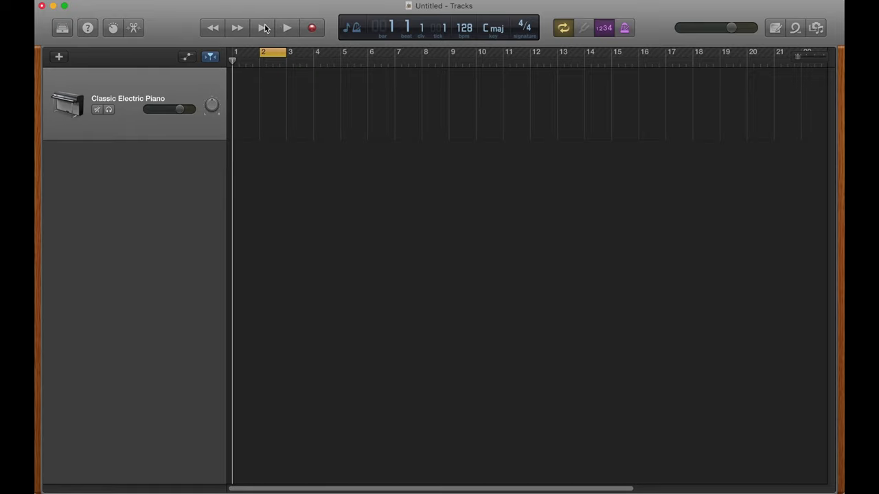
pyautogui.press('.')
pyautogui.press('.')
pyautogui.click(271, 61)
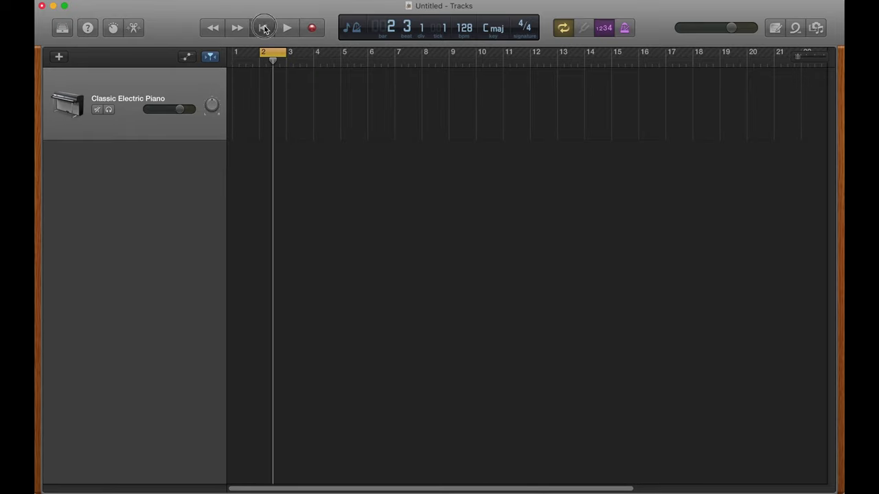
pyautogui.click(264, 29)
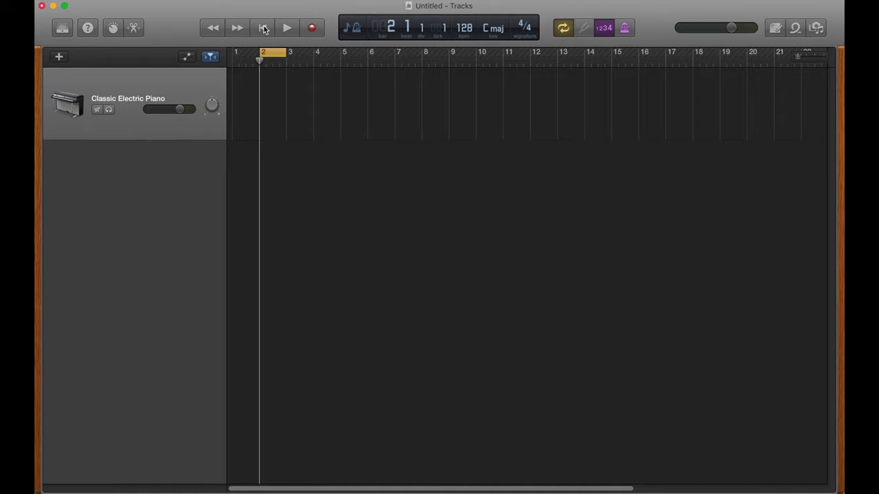
pyautogui.click(263, 29)
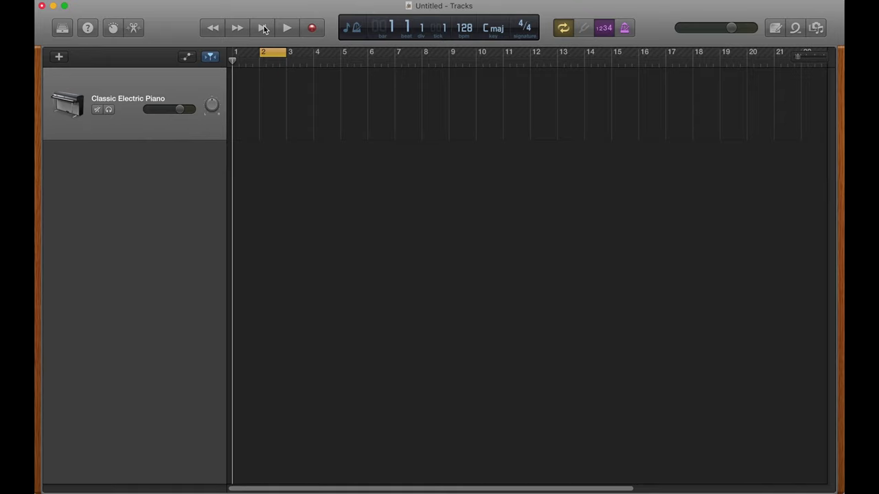
pyautogui.click(565, 28)
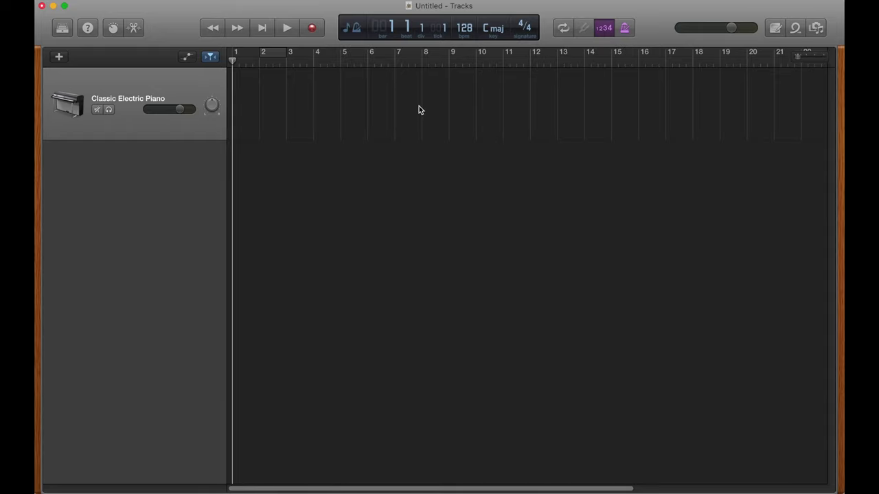
pyautogui.press('r')
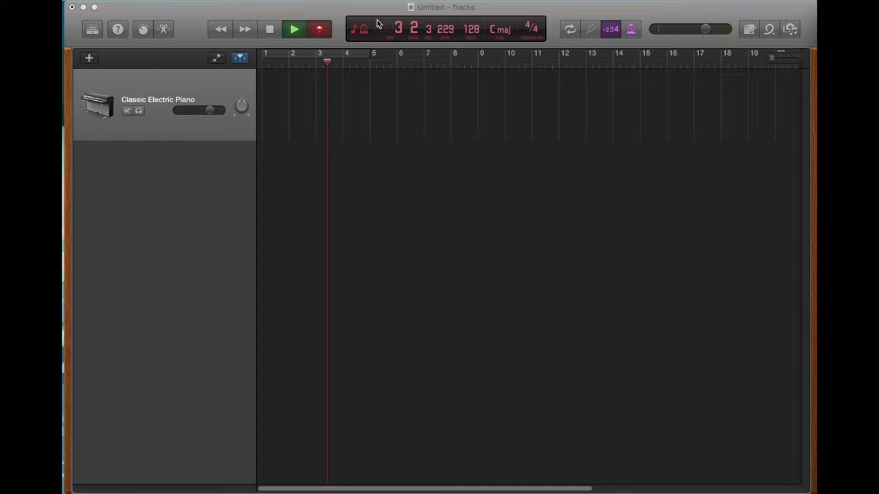
pyautogui.click(283, 28)
pyautogui.click(271, 29)
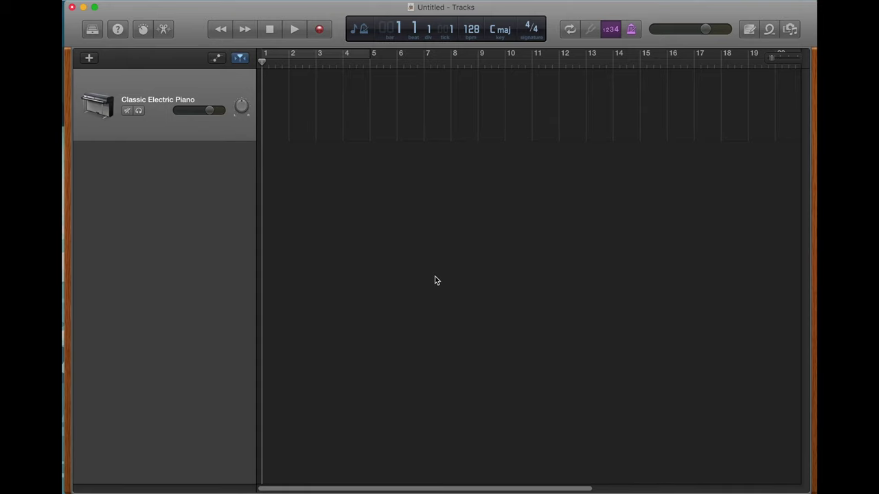
pyautogui.click(246, 1)
pyautogui.moveTo(248, 8)
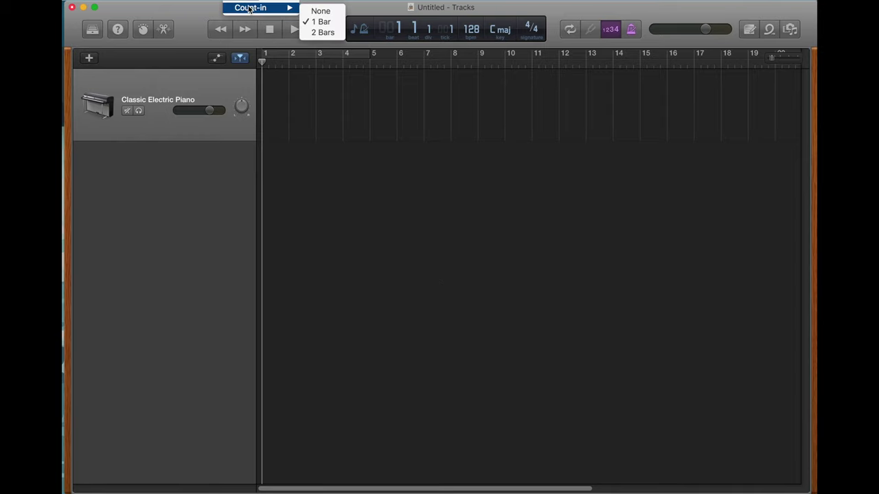
# Set the count-in to 2 bars, test it with a short recording, then turn on the metronome.
pyautogui.click(322, 32)
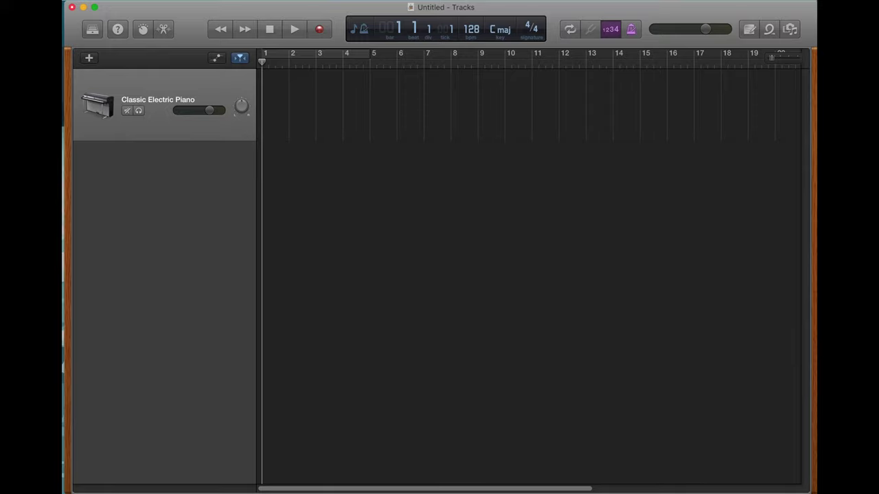
pyautogui.click(319, 29)
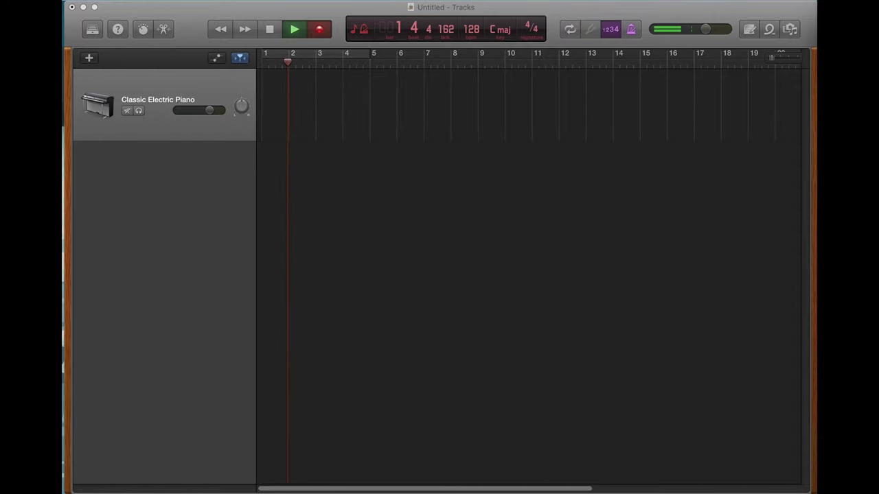
pyautogui.click(320, 30)
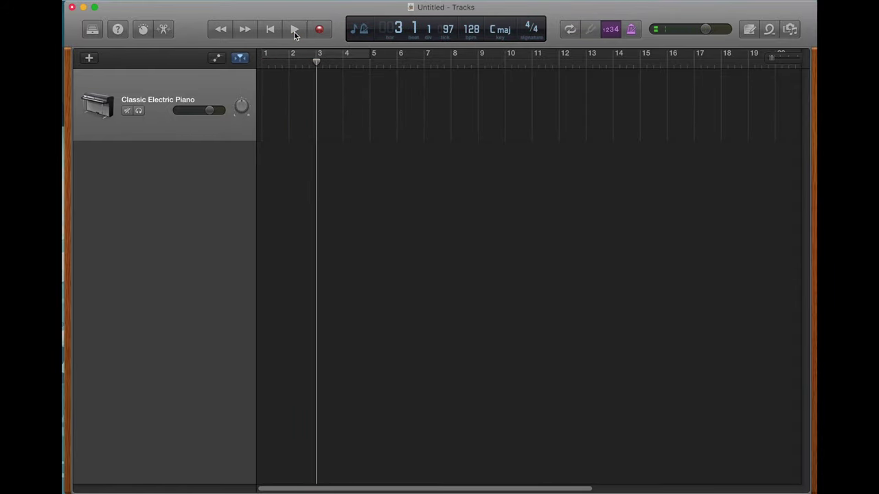
pyautogui.click(270, 28)
pyautogui.click(270, 29)
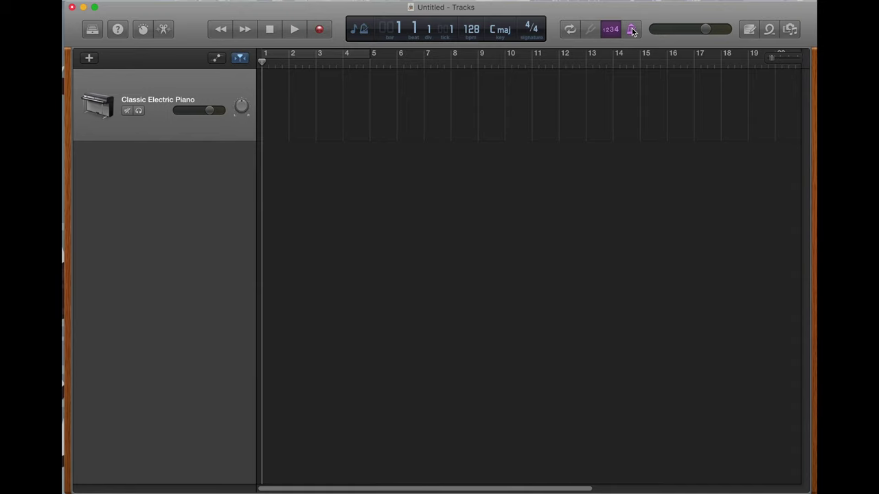
pyautogui.click(632, 29)
# Turn the count-in off and the metronome click on.
pyautogui.moveTo(261, 7)
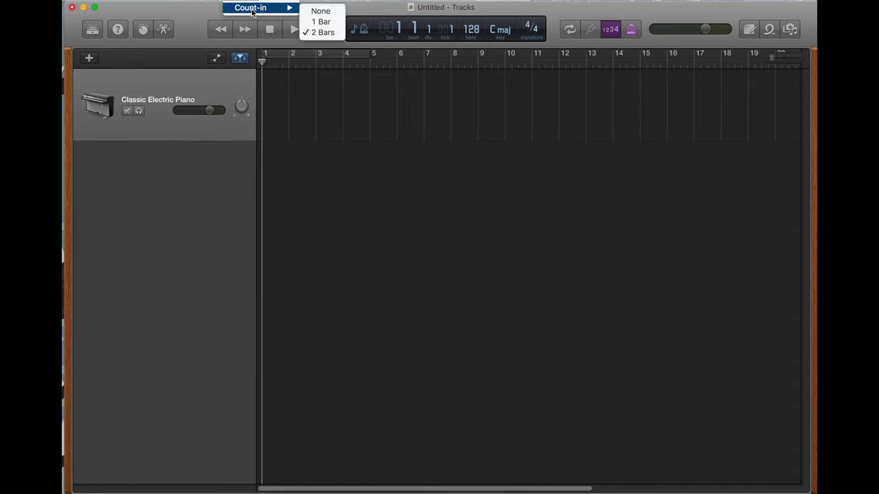
pyautogui.click(322, 11)
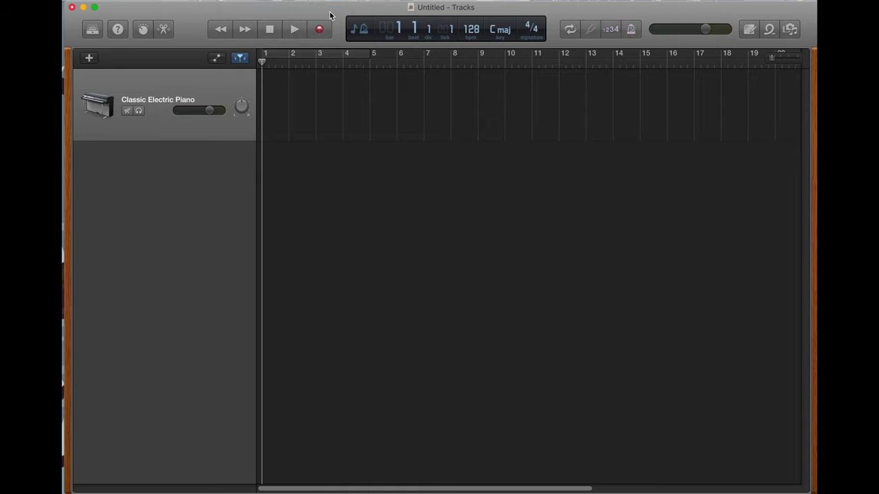
pyautogui.click(631, 29)
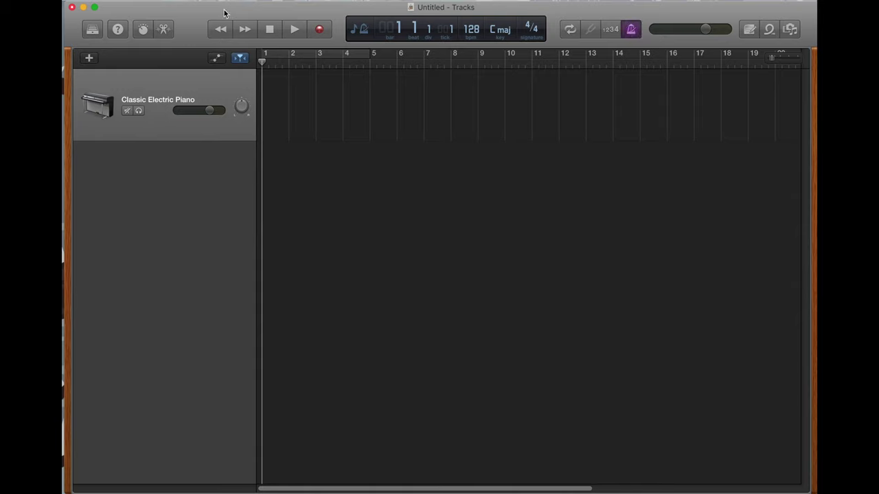
# Play briefly to hear the metronome, then stop and return to bar 1.
pyautogui.click(293, 30)
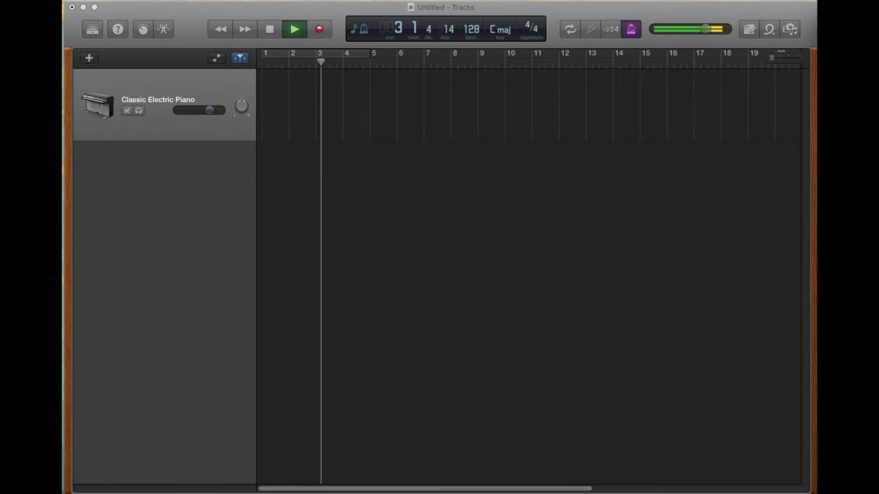
pyautogui.click(269, 29)
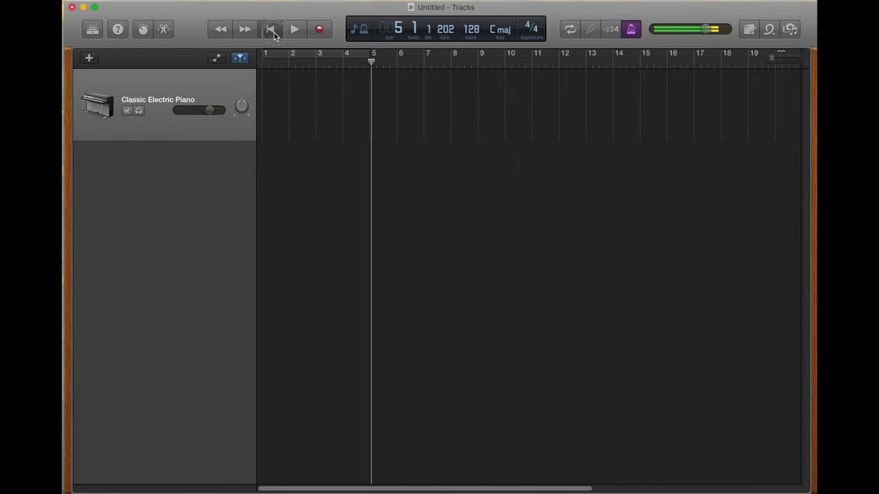
pyautogui.click(270, 30)
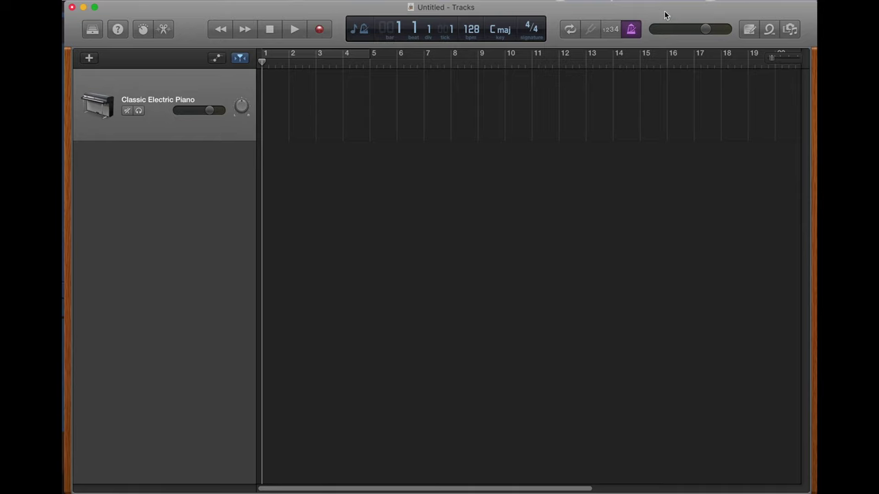
# Check the master volume, push it to +6.0 dB, drop it to minimum, then bring it back to about -2.8 dB.
pyautogui.moveTo(706, 32)
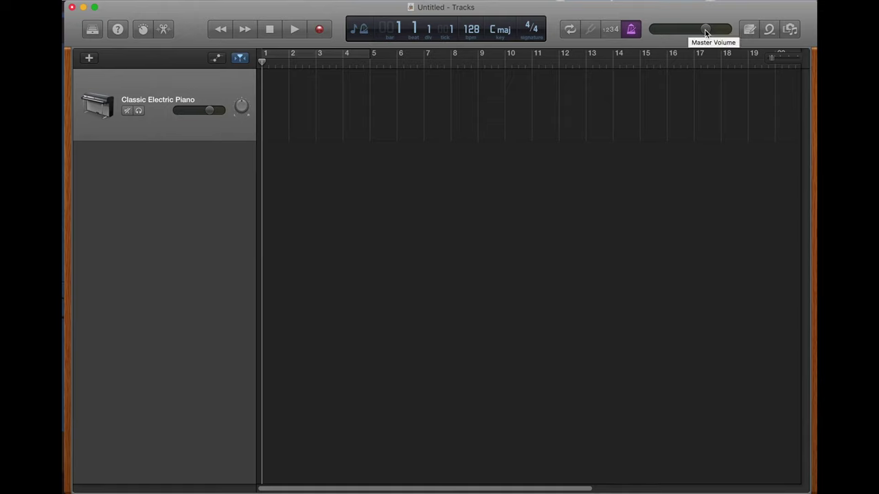
pyautogui.click(706, 31)
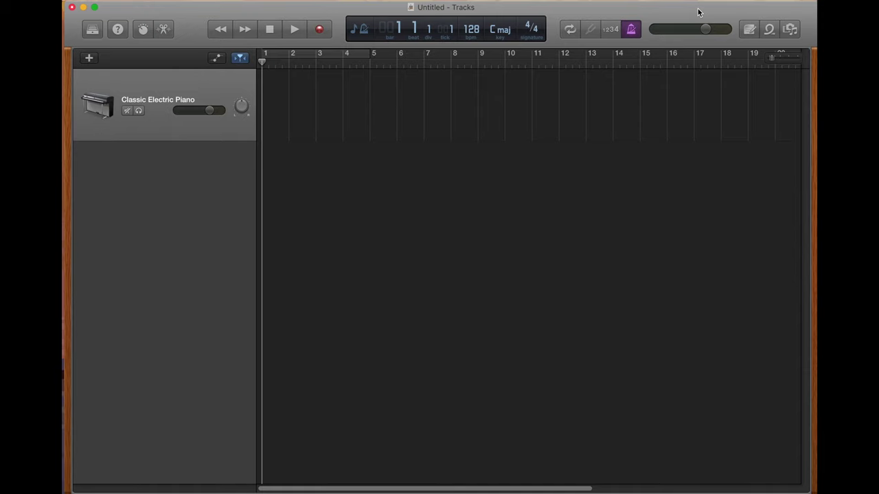
pyautogui.click(706, 28)
pyautogui.moveTo(706, 29); pyautogui.dragTo(730, 31)
pyautogui.click(729, 30)
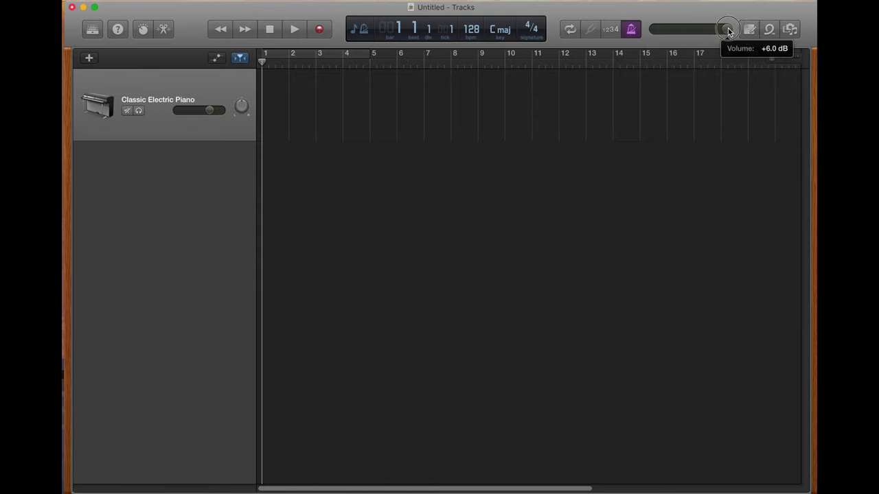
pyautogui.moveTo(729, 31); pyautogui.dragTo(542, 51)
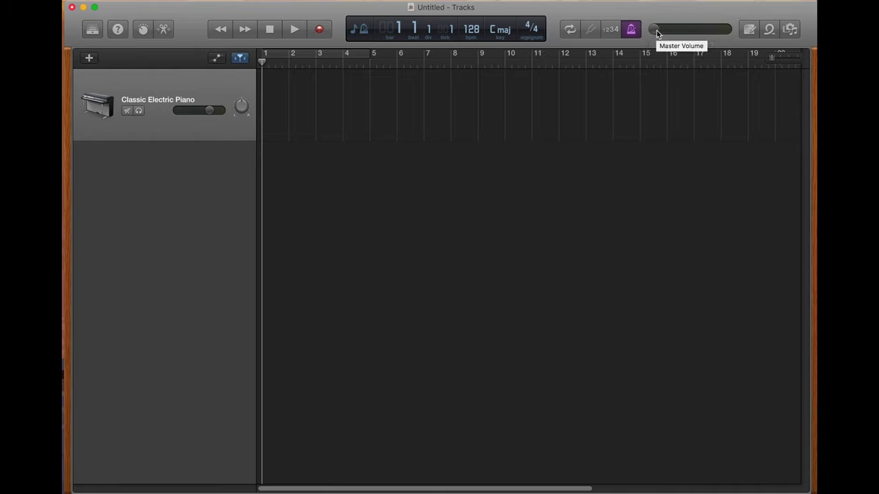
pyautogui.moveTo(654, 29); pyautogui.dragTo(714, 36)
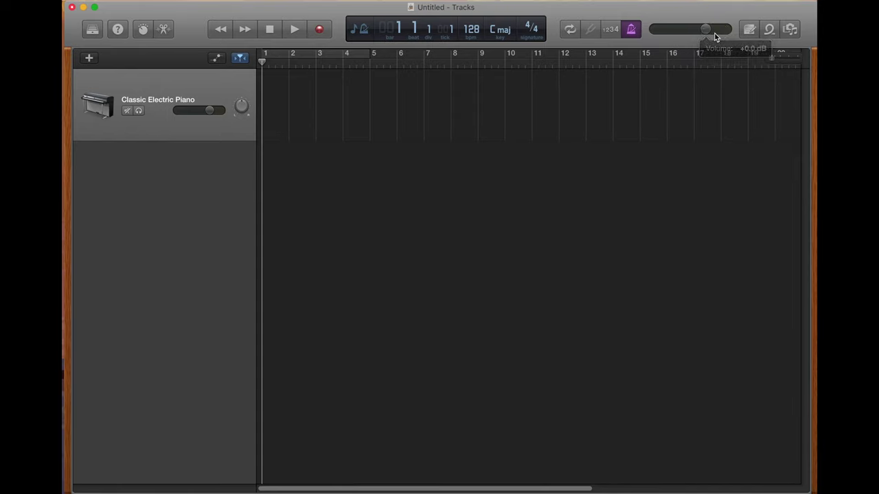
pyautogui.click(751, 30)
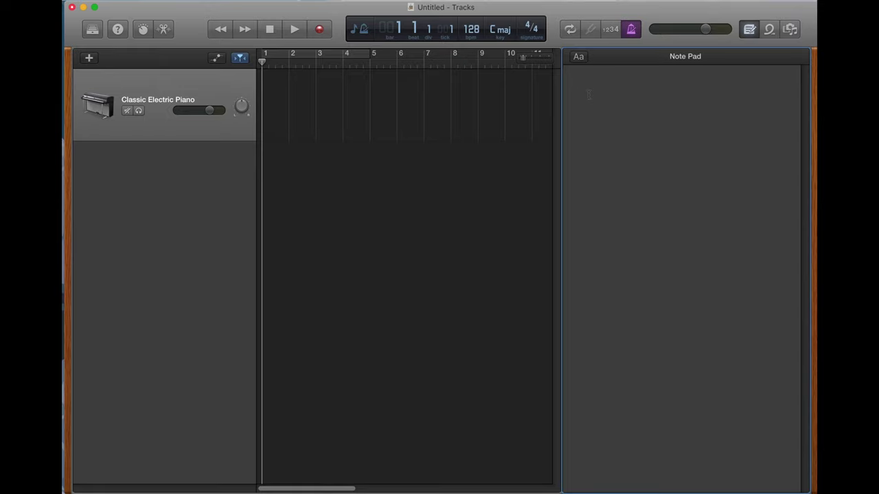
pyautogui.write('Fksdjfakdhfuohcfcuyaenbhfuyiabeuvf')
pyautogui.write('bfhvgfnj')
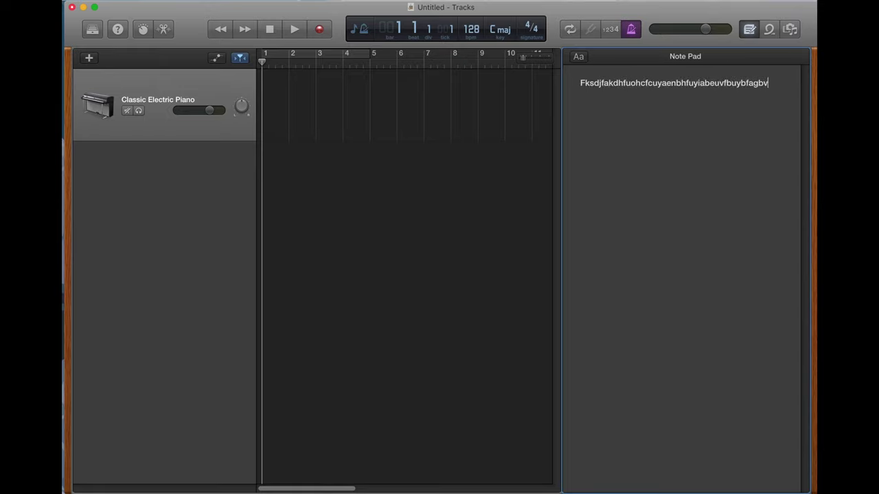
pyautogui.press('super+a')
pyautogui.press('BackSpace')
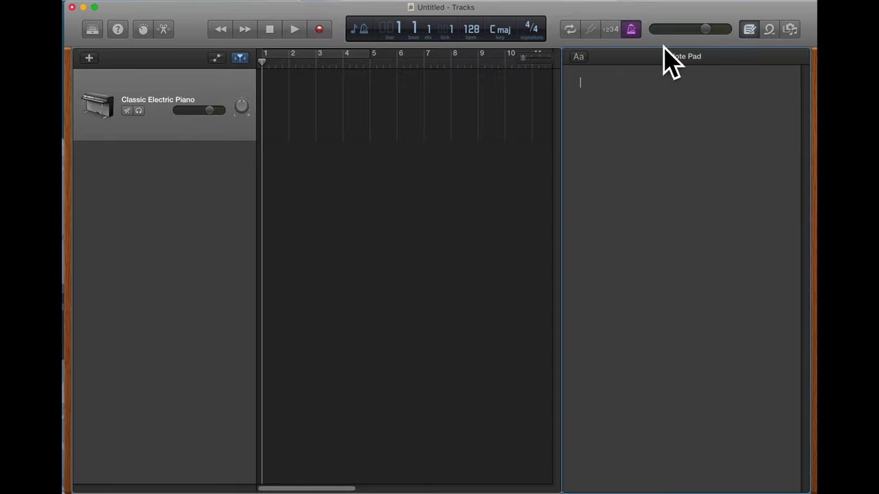
pyautogui.click(749, 29)
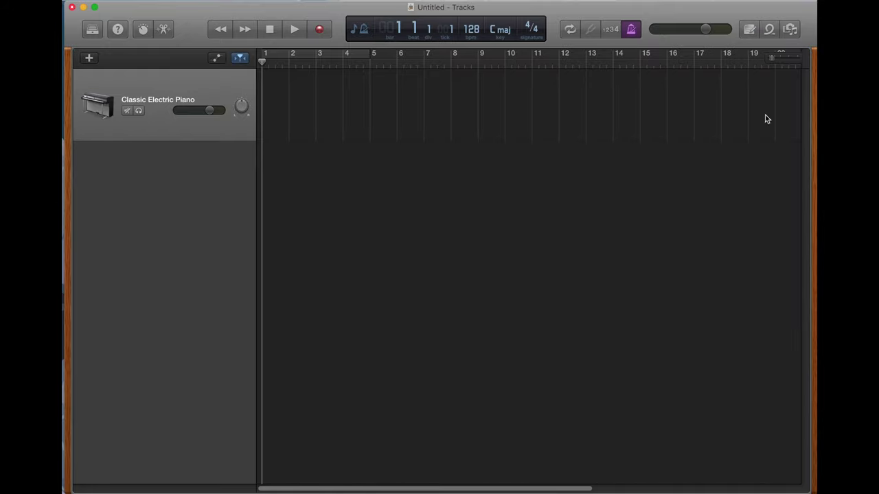
pyautogui.click(771, 30)
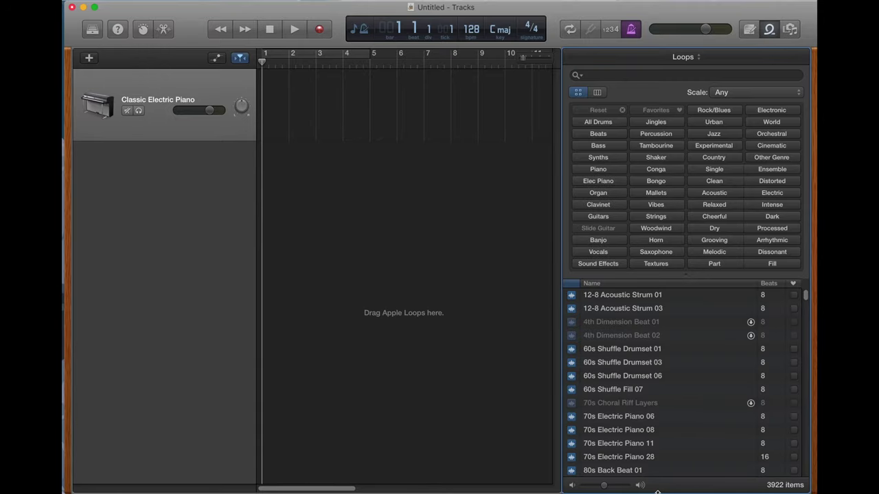
pyautogui.scroll(-10, 655, 383)
pyautogui.scroll(15, 655, 383)
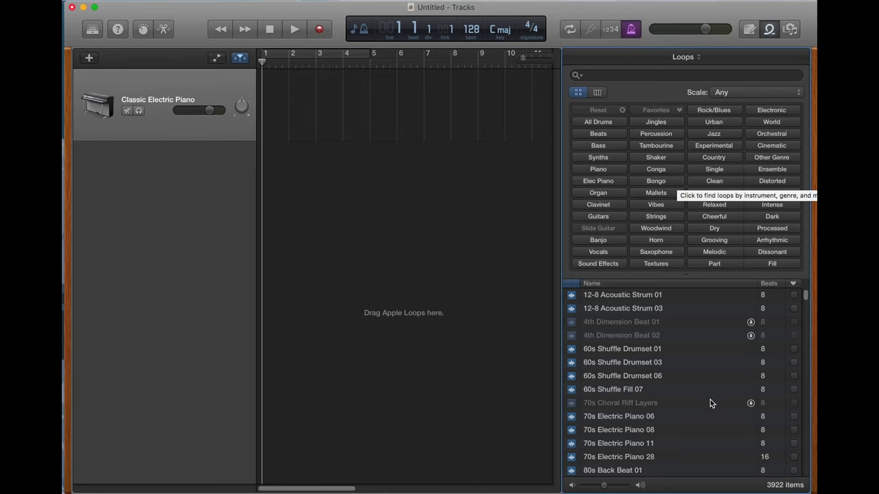
pyautogui.scroll(-15, 709, 399)
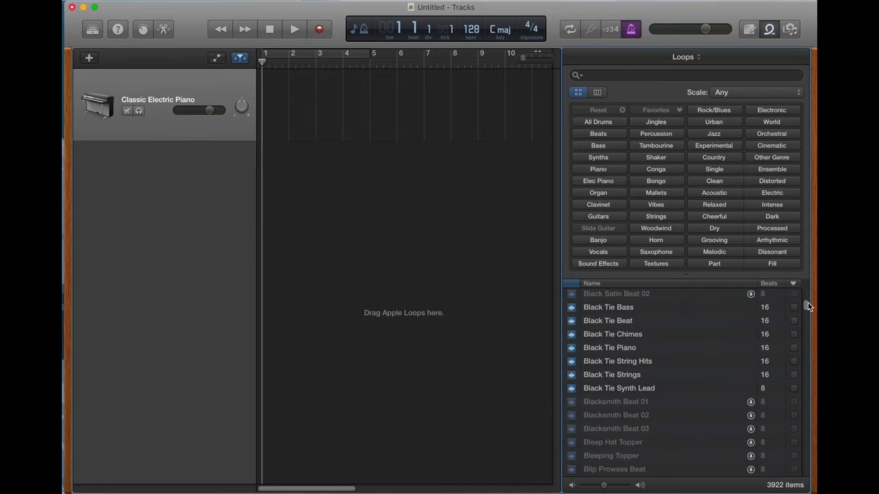
pyautogui.moveTo(808, 306); pyautogui.dragTo(807, 272)
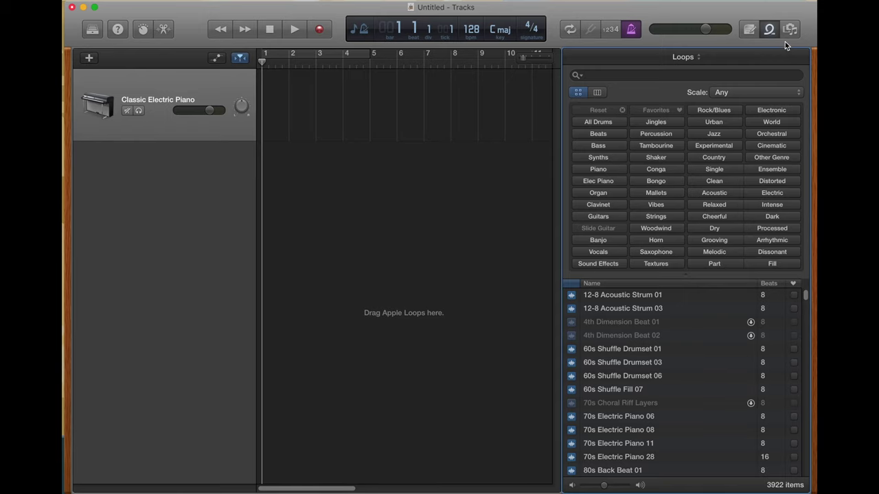
pyautogui.click(767, 29)
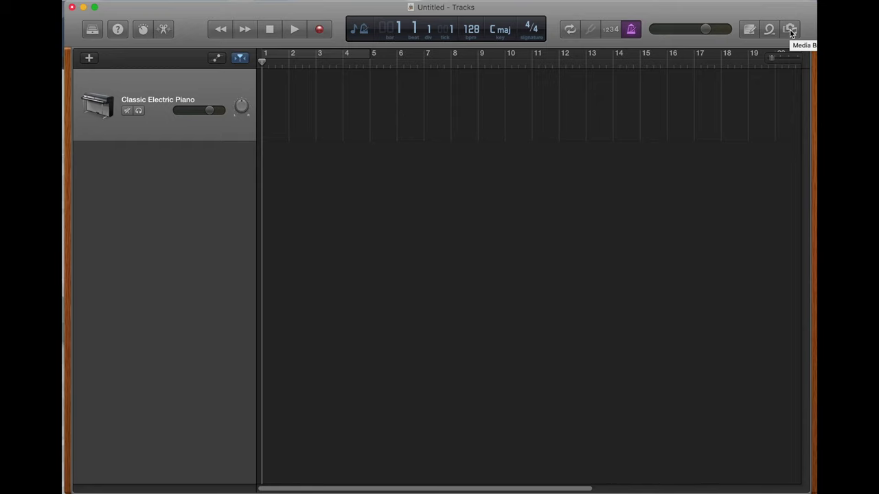
# Open the Media browser, expand iTunes, browse Movies then Audio, and close it again.
pyautogui.click(790, 29)
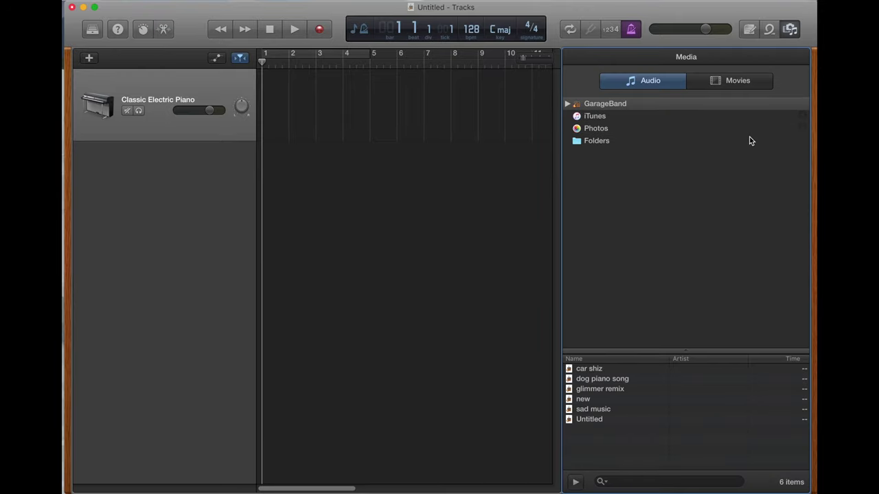
pyautogui.click(654, 117)
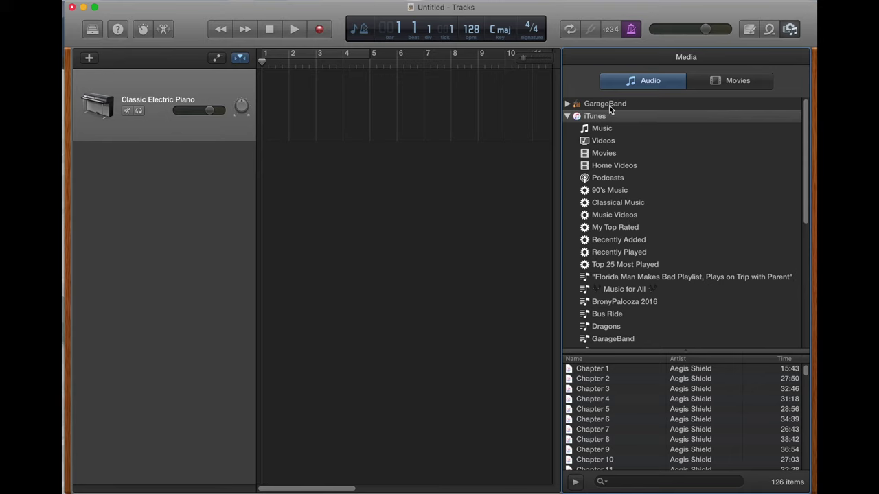
pyautogui.click(731, 84)
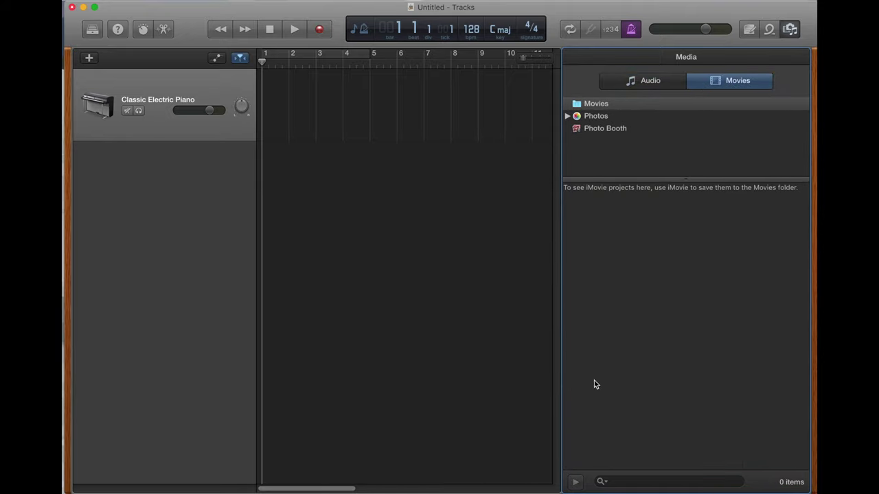
pyautogui.click(639, 82)
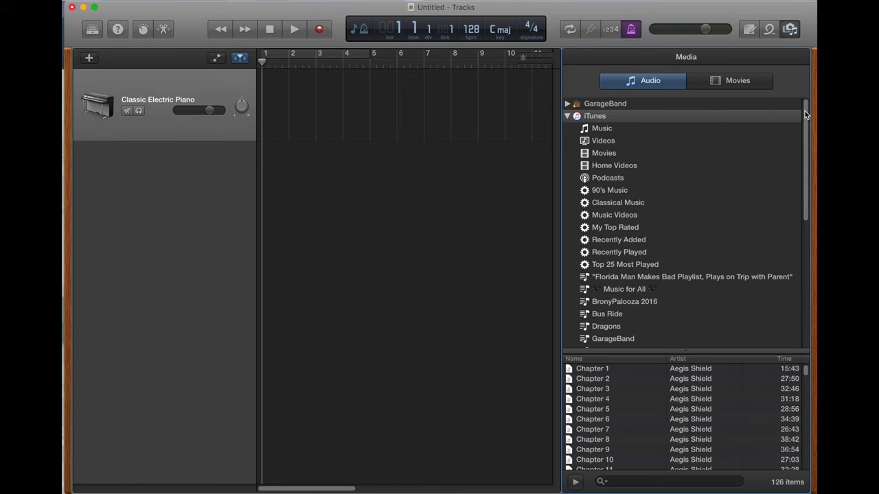
pyautogui.click(790, 29)
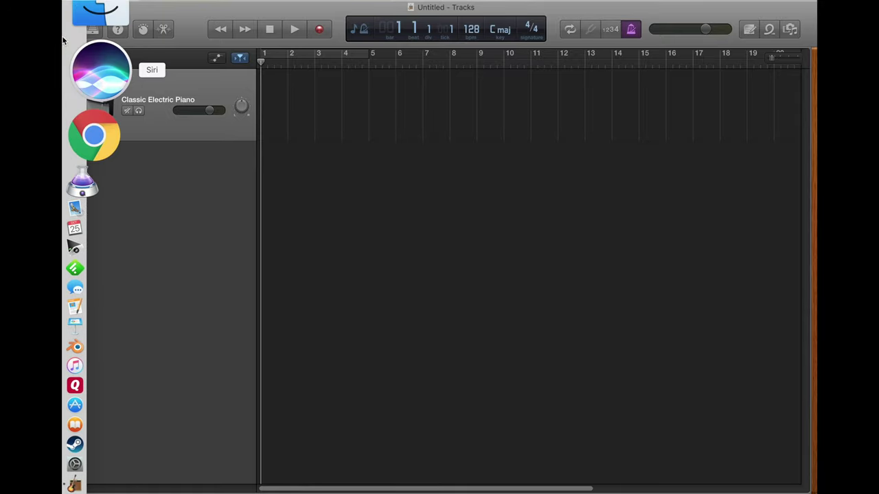
# Bring up a Finder window showing the home folder.
pyautogui.click(67, 26)
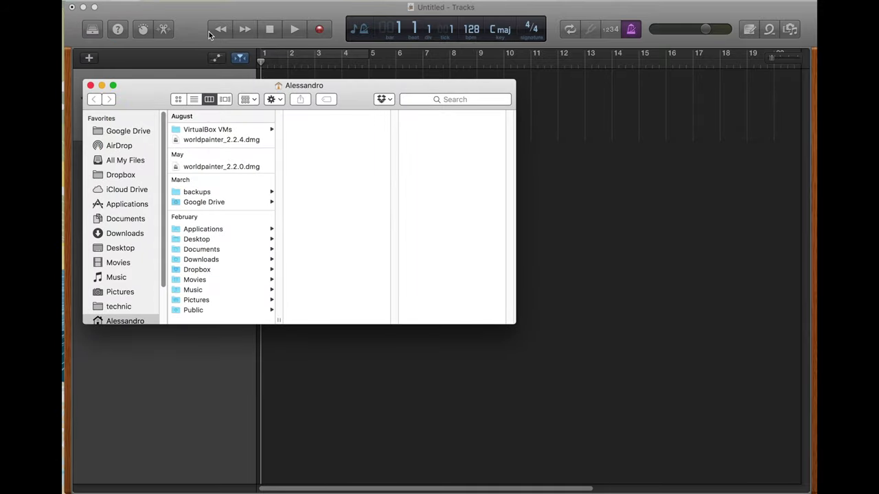
pyautogui.click(234, 68)
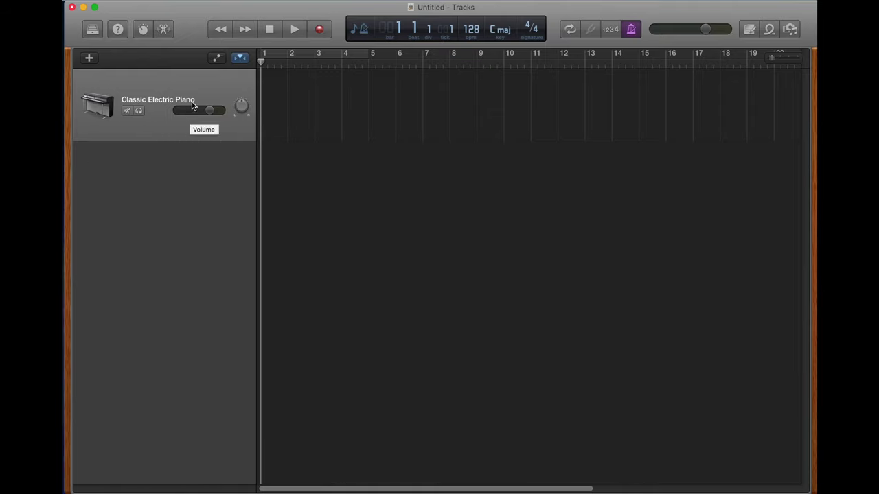
# Show the groove track, track lock and record enable controls in the track header.
pyautogui.click(229, 2)
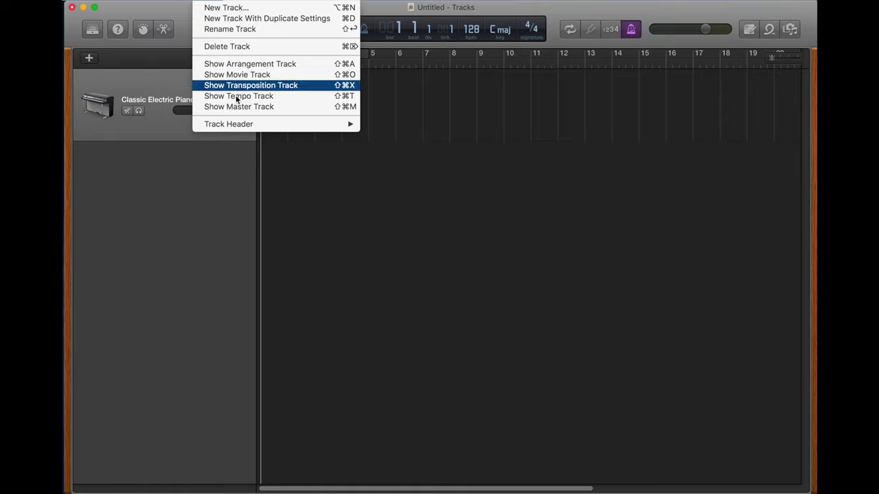
pyautogui.moveTo(237, 124)
pyautogui.click(405, 123)
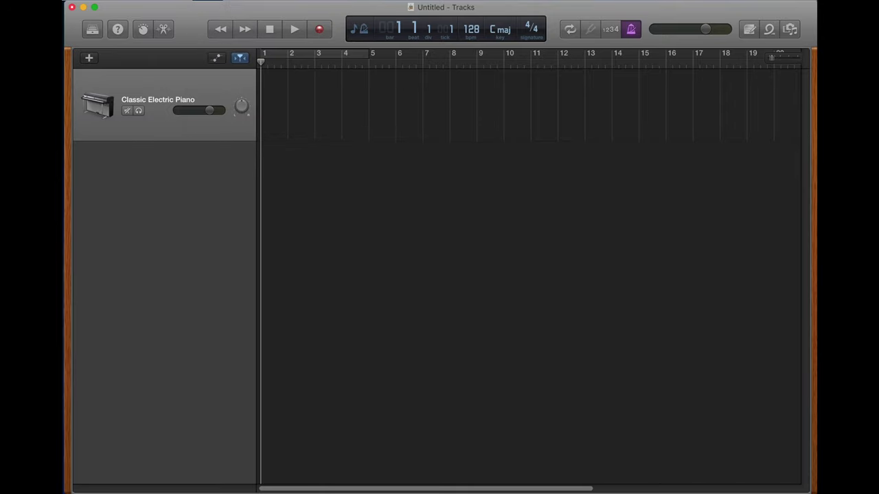
pyautogui.click(234, 1)
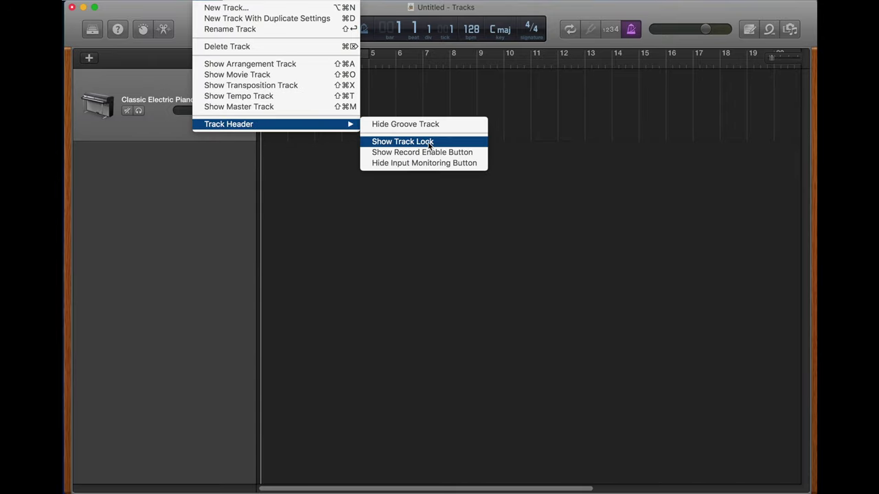
pyautogui.click(429, 142)
pyautogui.click(228, 2)
pyautogui.moveTo(255, 123)
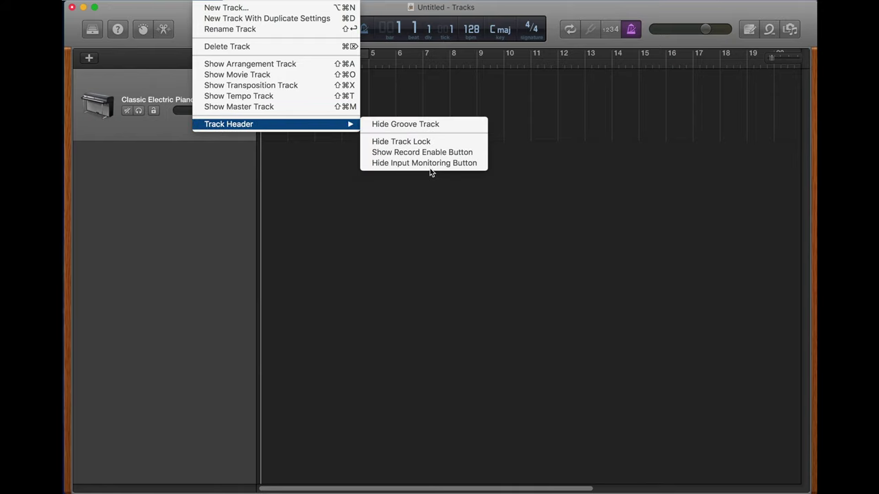
pyautogui.click(425, 153)
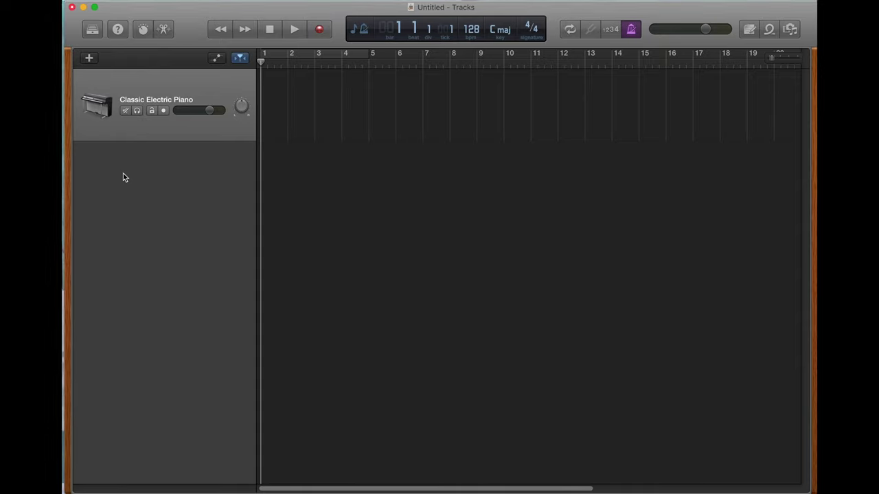
# Give the piano track the dog icon from the Sound Effects icons.
pyautogui.click(93, 102)
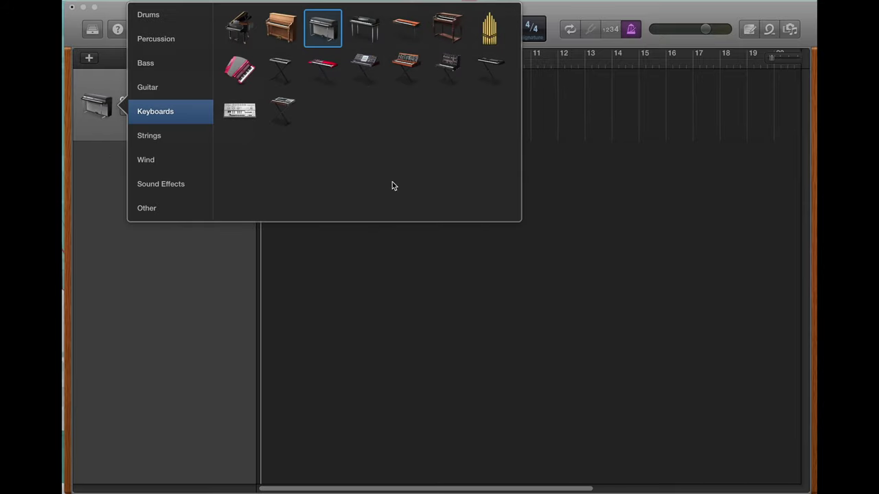
pyautogui.click(176, 10)
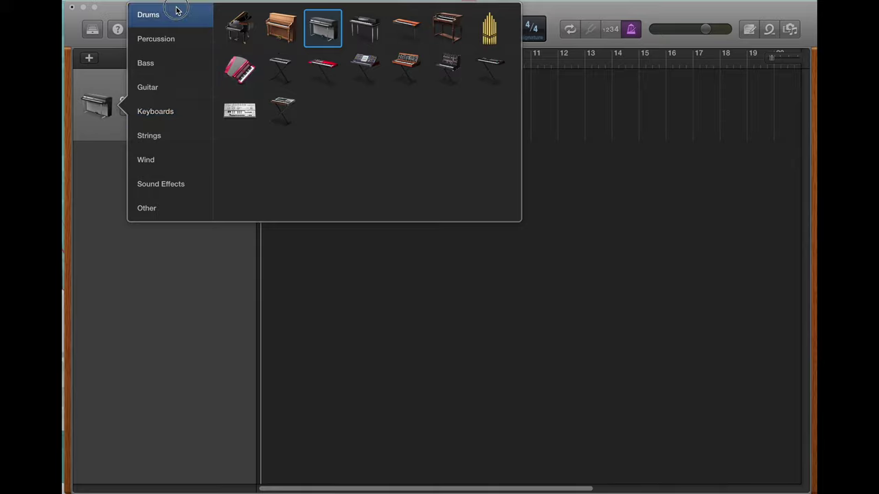
pyautogui.click(181, 39)
pyautogui.click(182, 63)
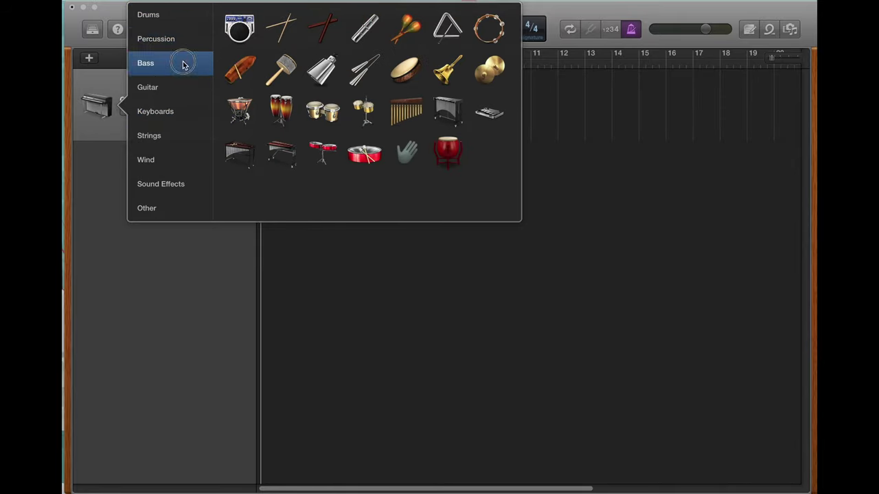
pyautogui.click(184, 86)
pyautogui.click(183, 114)
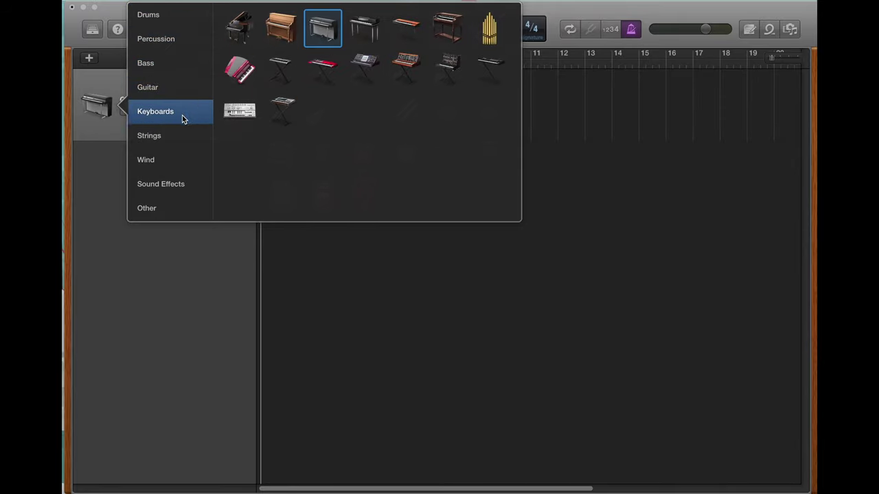
pyautogui.click(183, 135)
pyautogui.click(180, 164)
pyautogui.click(178, 187)
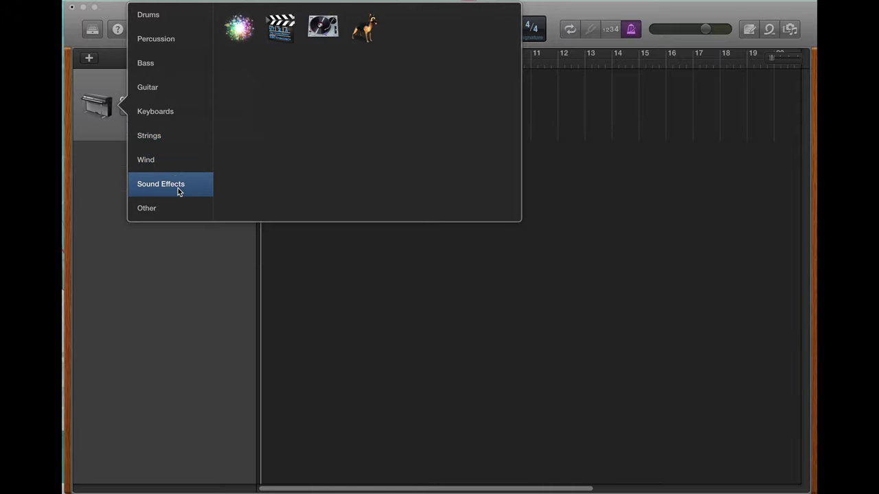
pyautogui.doubleClick(365, 30)
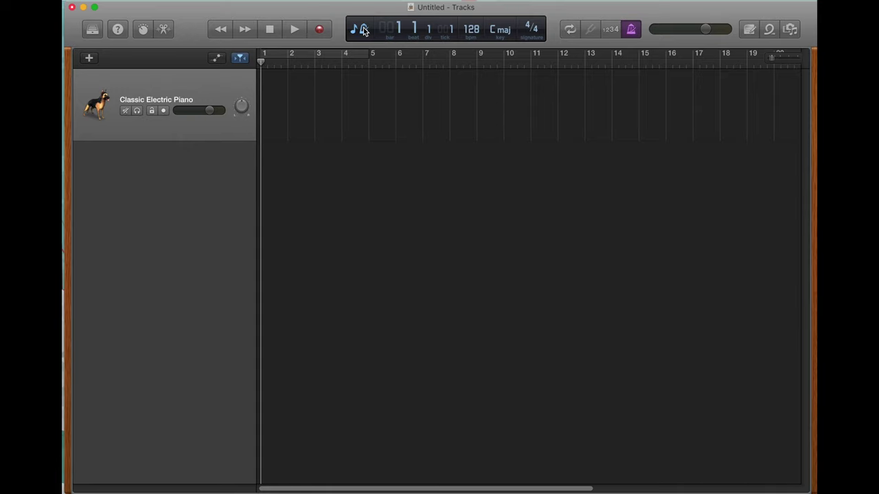
# Rename the track to 'Dog Piano'.
pyautogui.doubleClick(158, 100)
pyautogui.write('D')
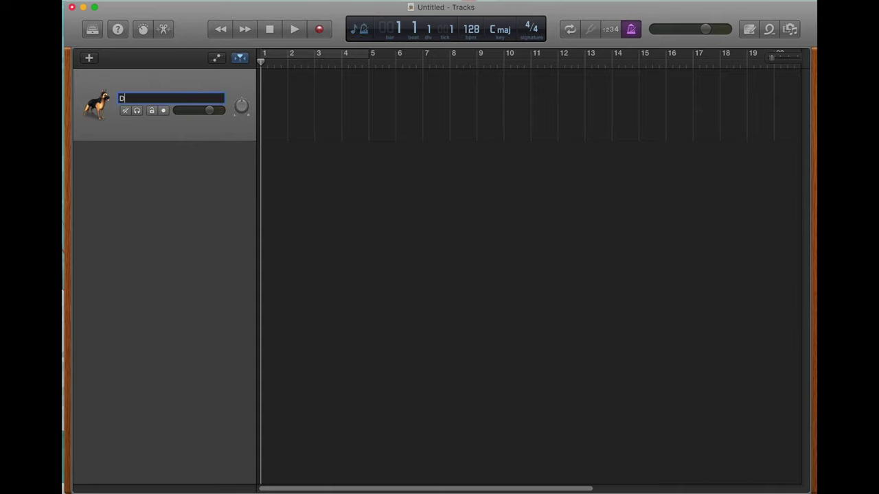
pyautogui.write('og Piano')
pyautogui.press('Return')
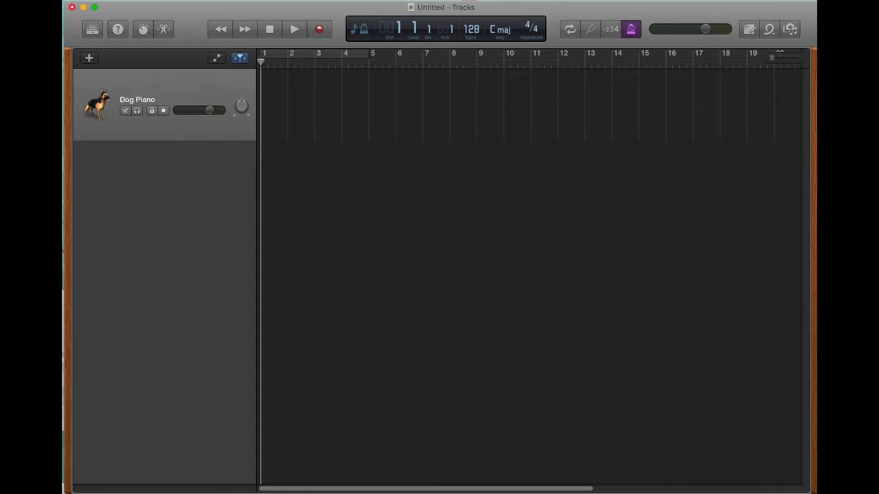
pyautogui.doubleClick(140, 103)
pyautogui.press('Right')
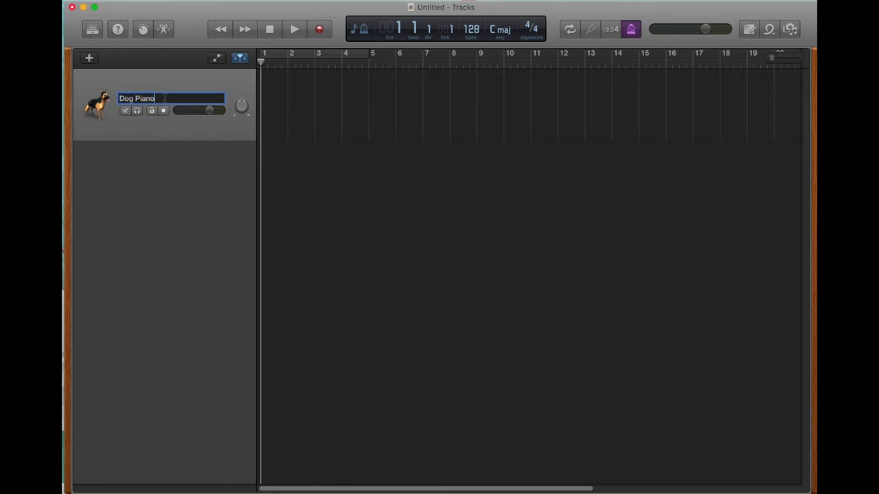
pyautogui.click(179, 208)
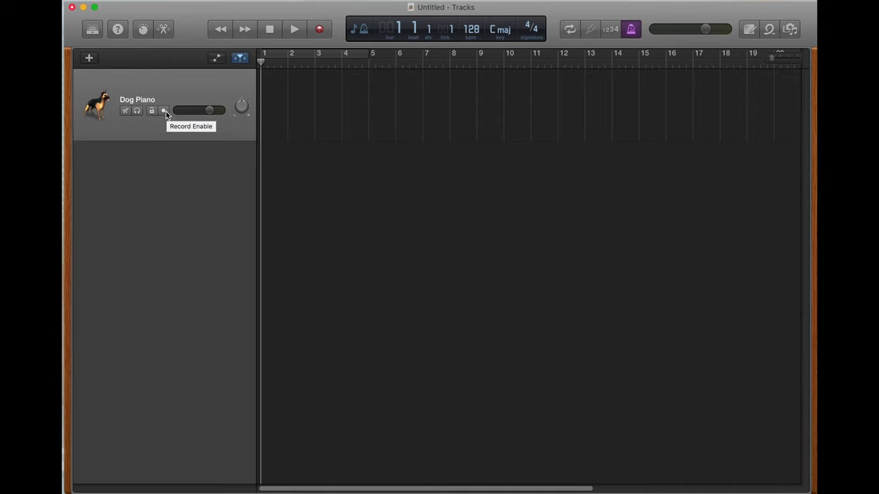
# Record-enable the Dog Piano track and lock it against editing.
pyautogui.click(165, 112)
pyautogui.click(153, 111)
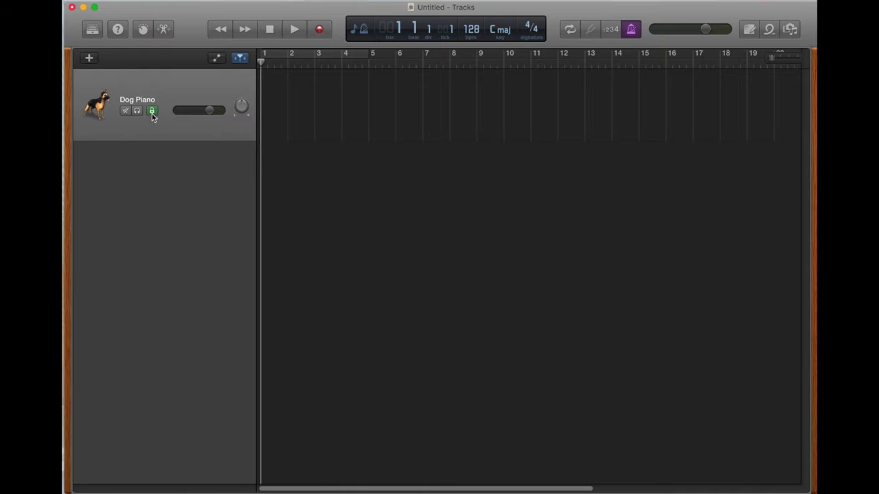
# Check the Dog Piano volume and set it to +6 dB.
pyautogui.click(210, 110)
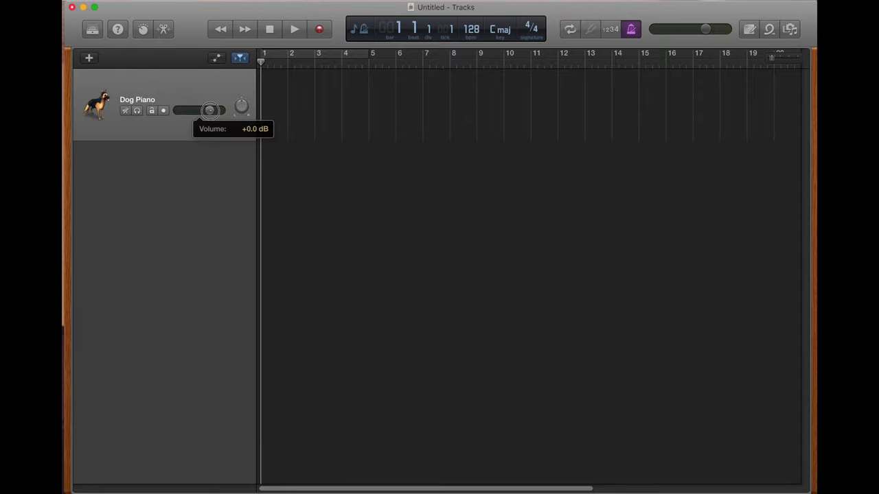
pyautogui.click(210, 110)
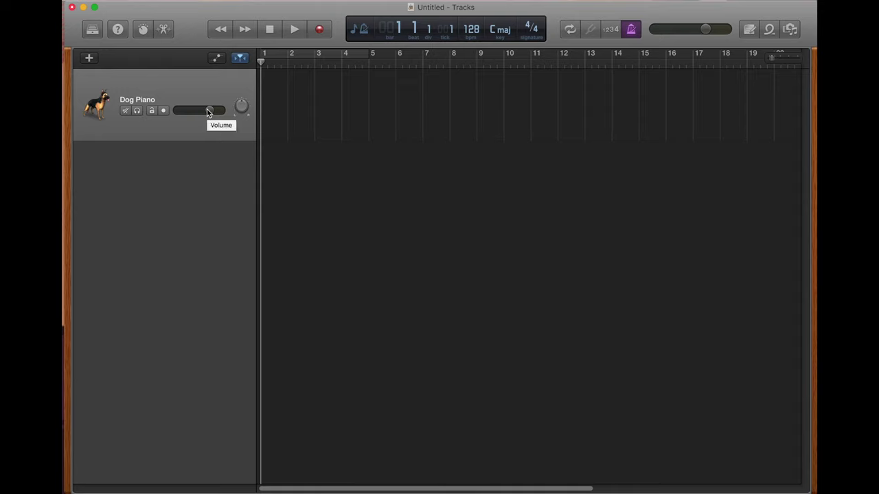
pyautogui.doubleClick(208, 112)
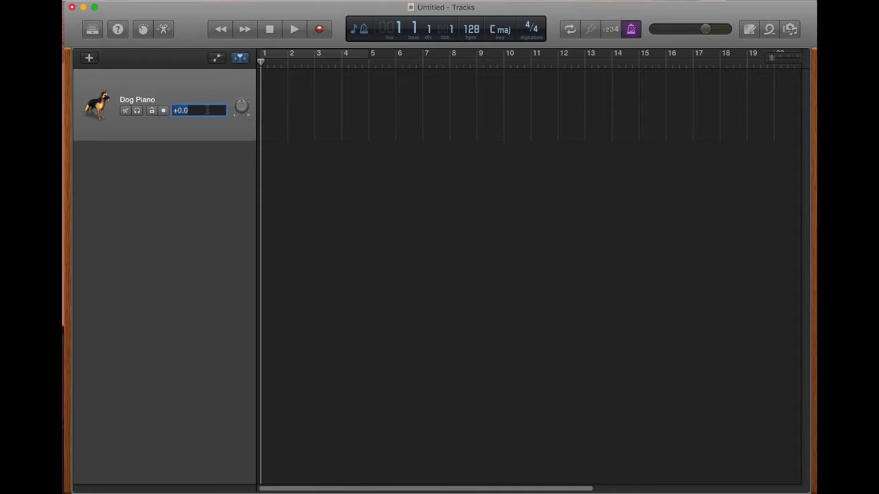
pyautogui.write('6')
pyautogui.press('Return')
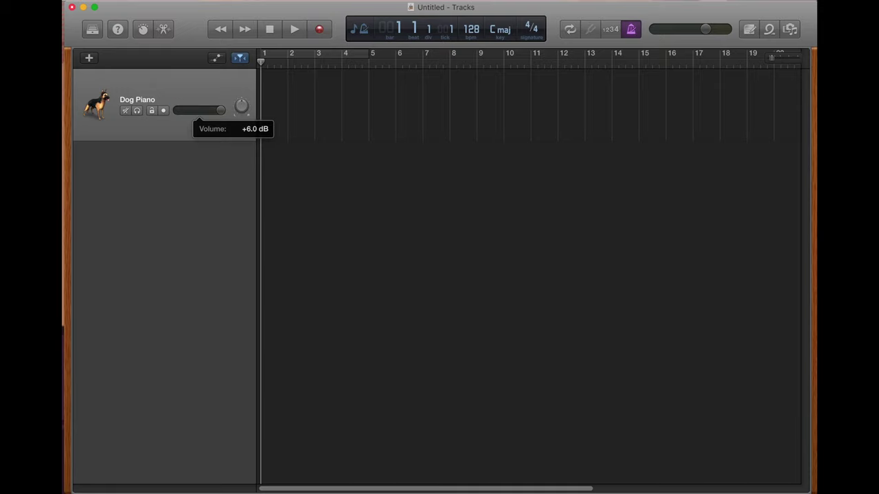
# Drop the volume to -108 and fully down to -∞ dB, then reset it to 0 dB.
pyautogui.doubleClick(214, 110)
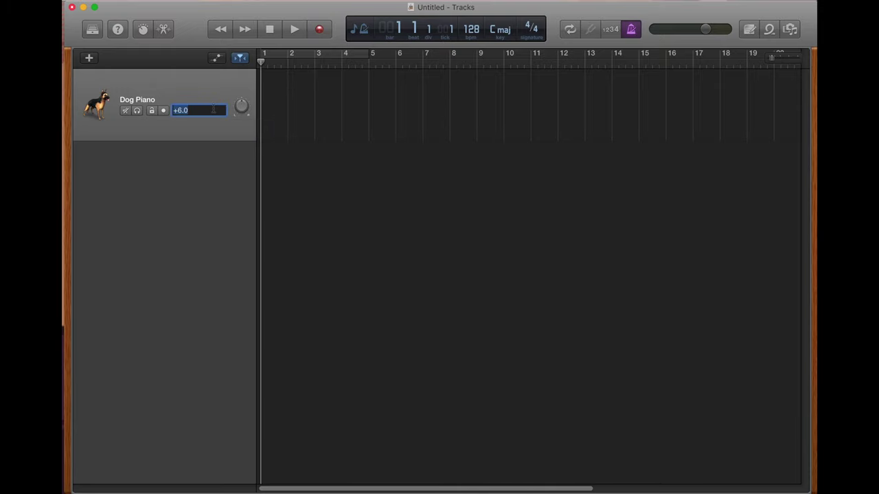
pyautogui.write('-108')
pyautogui.press('Return')
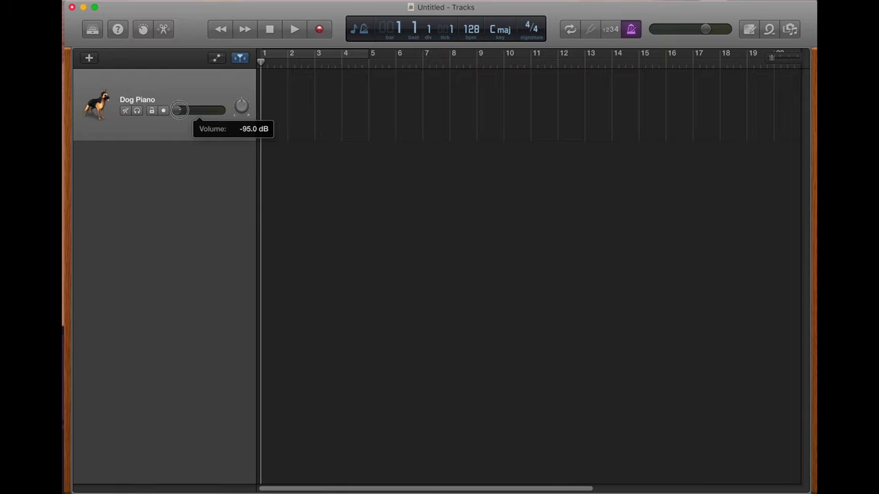
pyautogui.moveTo(179, 111); pyautogui.dragTo(176, 114)
pyautogui.doubleClick(176, 112)
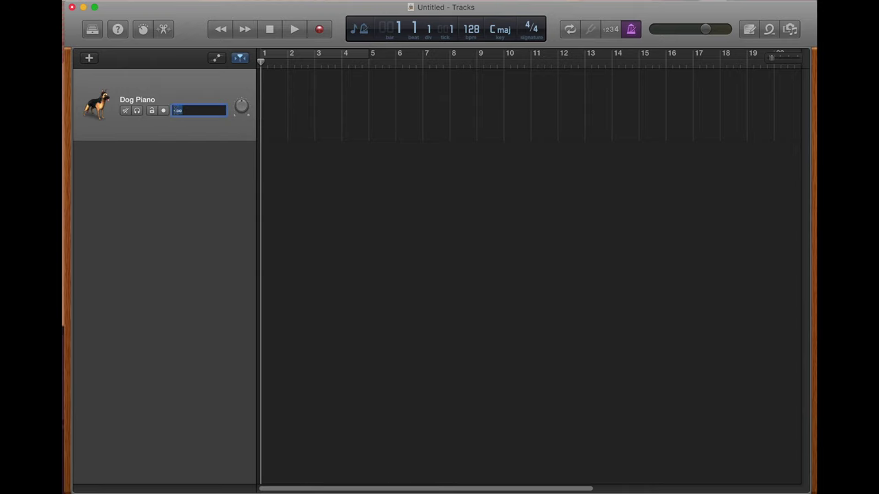
pyautogui.write('0')
pyautogui.press('Return')
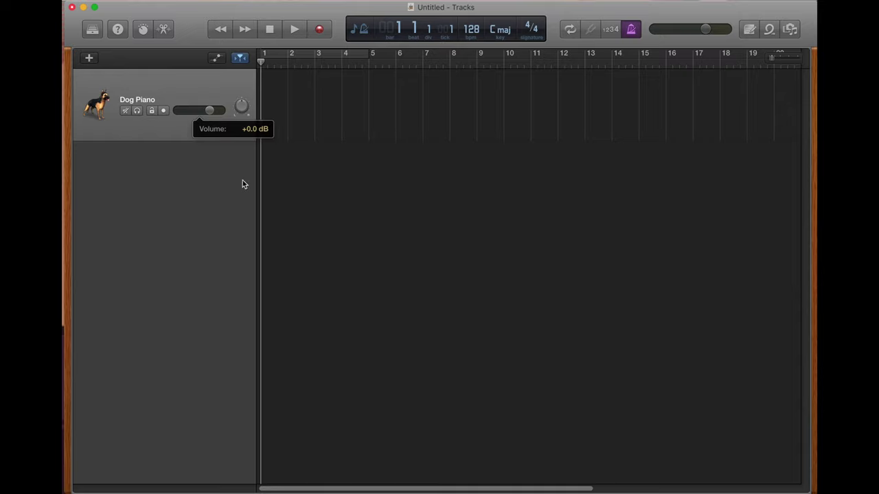
# Pan Dog Piano to about -44, then +63, then enter 0 to recentre it.
pyautogui.click(242, 105)
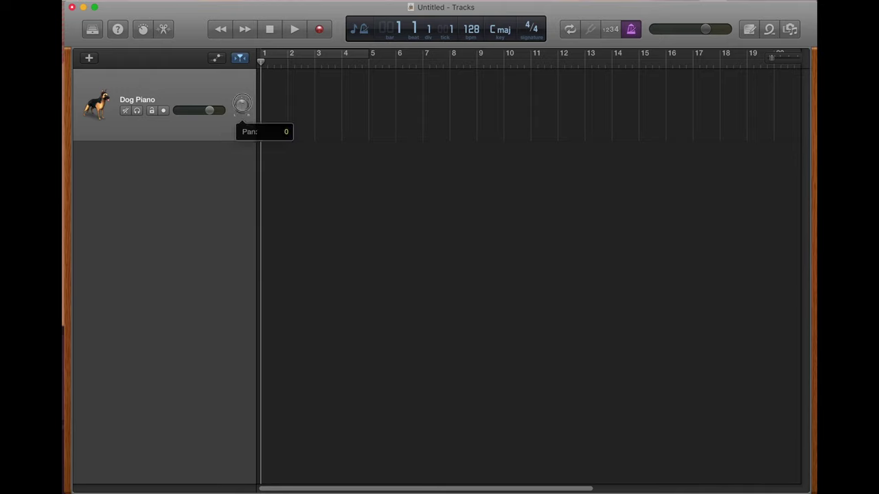
pyautogui.moveTo(242, 105); pyautogui.dragTo(236, 123)
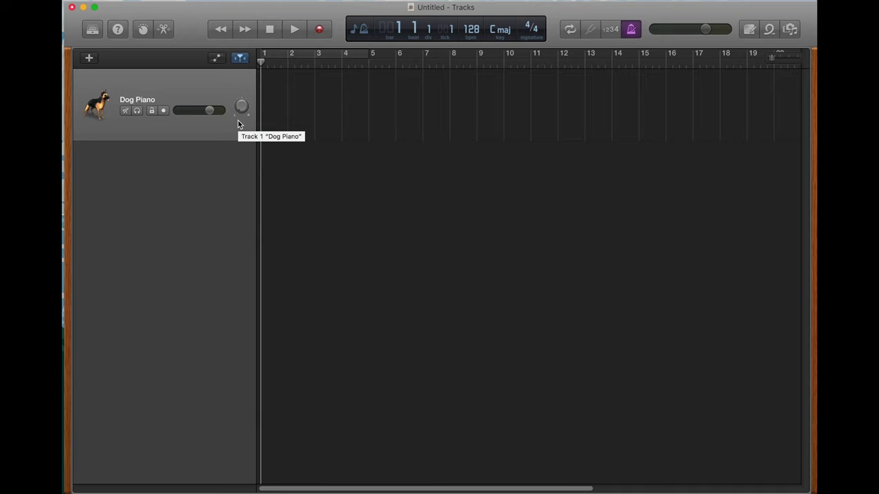
pyautogui.moveTo(244, 113)
pyautogui.mouseDown()
pyautogui.moveTo(244, 98)
pyautogui.moveTo(237, 100)
pyautogui.mouseUp()
pyautogui.click(241, 107)
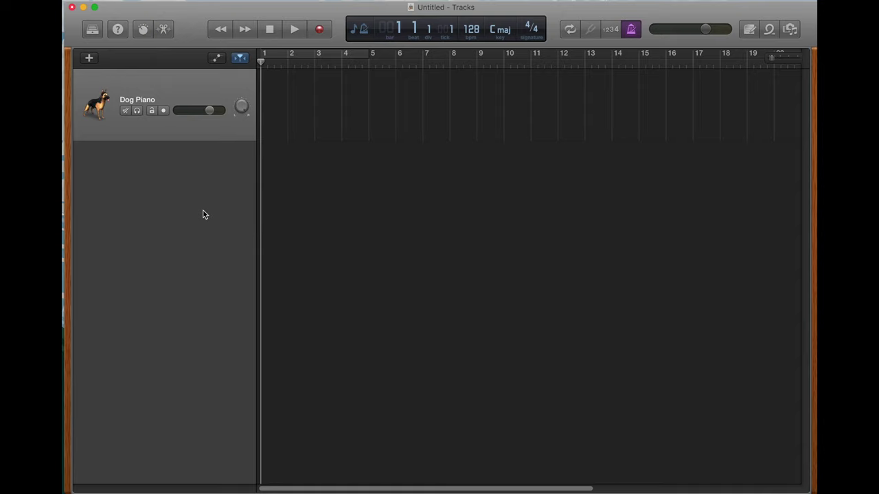
pyautogui.doubleClick(241, 107)
pyautogui.write('0')
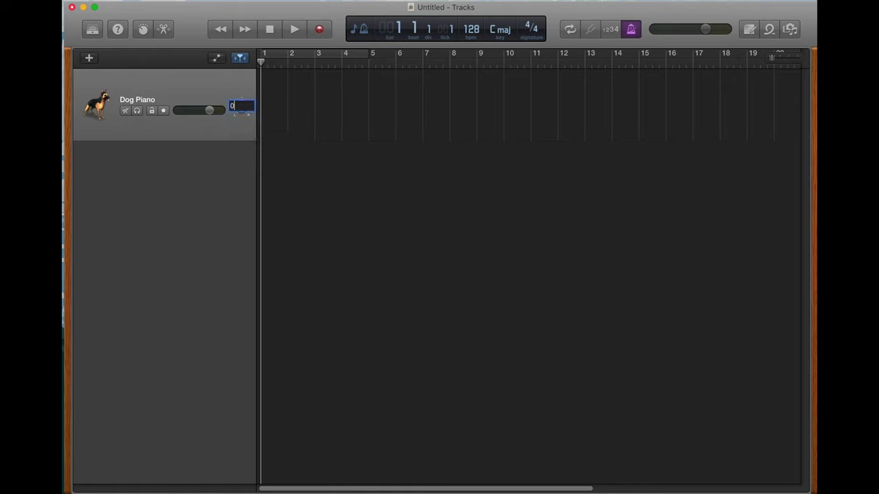